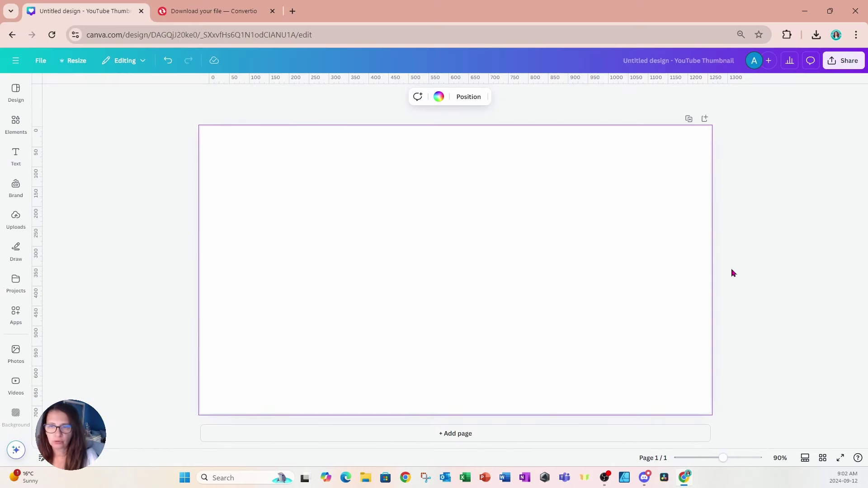
# Check the design's type and pixel dimensions in the file details
pyautogui.click(42, 61)
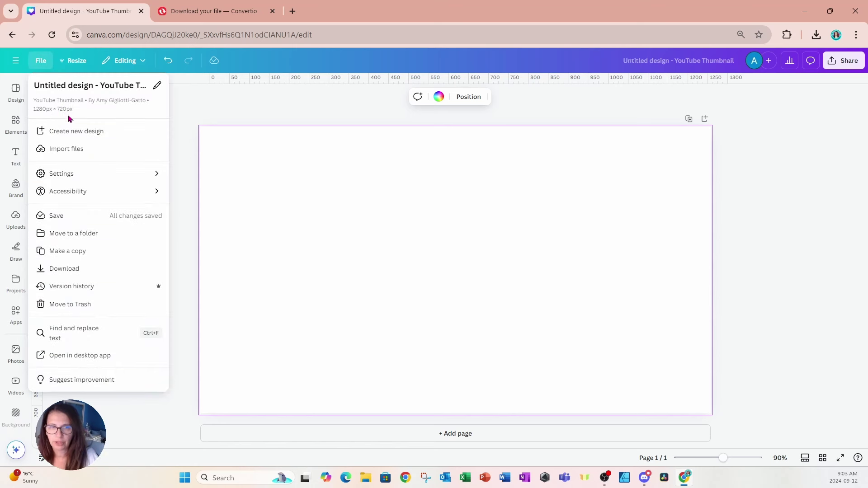
pyautogui.click(295, 167)
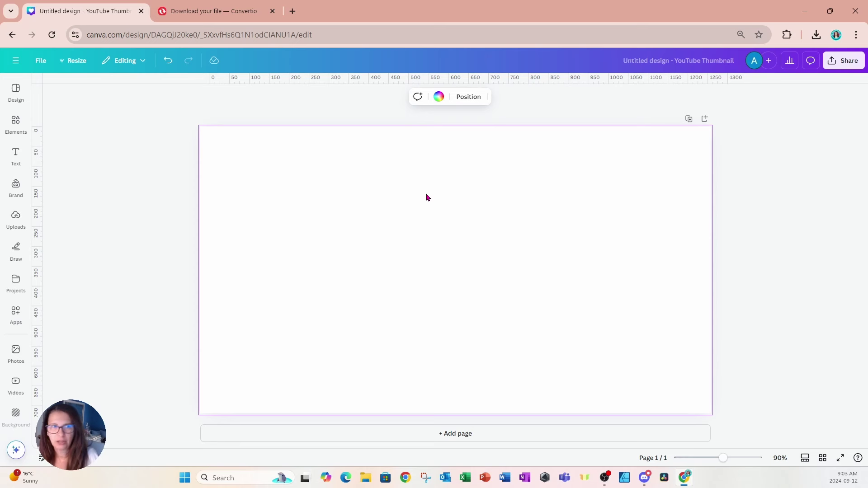
# Add a heading to the blank page in the Modak font with the text "Aa"
pyautogui.click(13, 159)
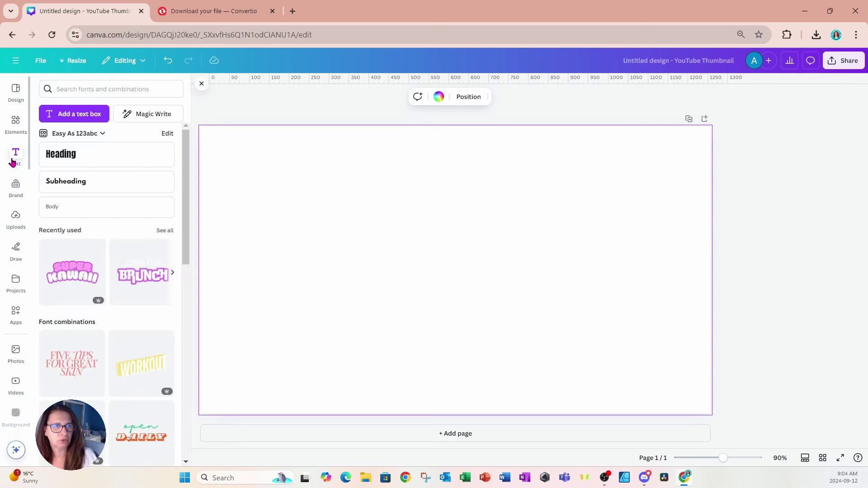
pyautogui.click(43, 155)
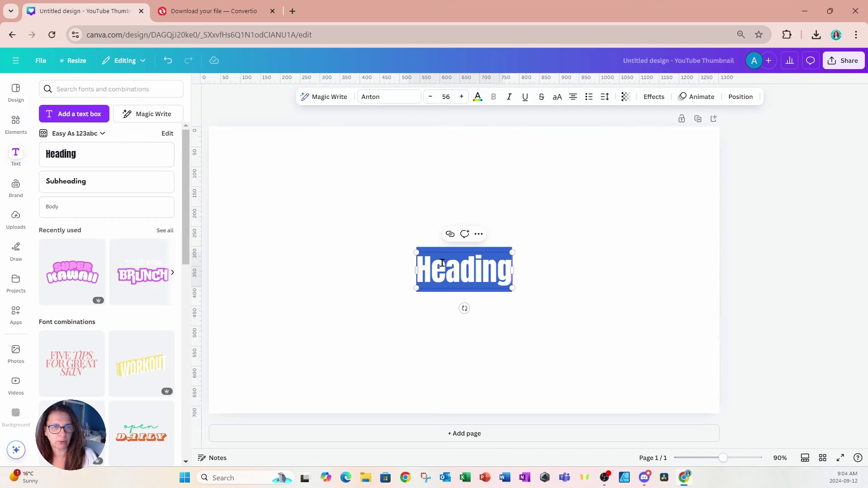
pyautogui.click(373, 98)
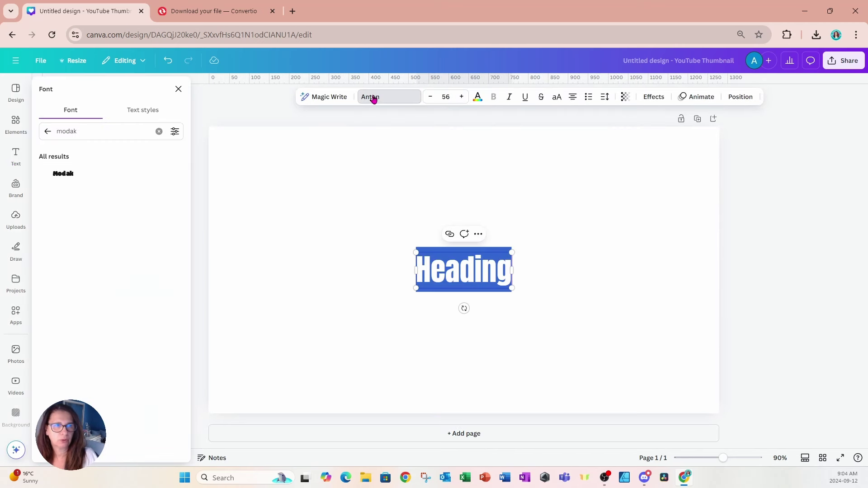
pyautogui.click(59, 175)
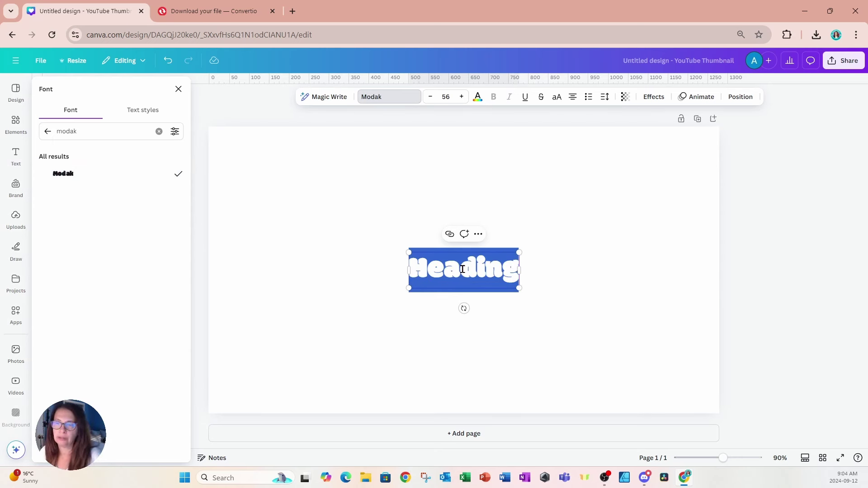
pyautogui.write('A')
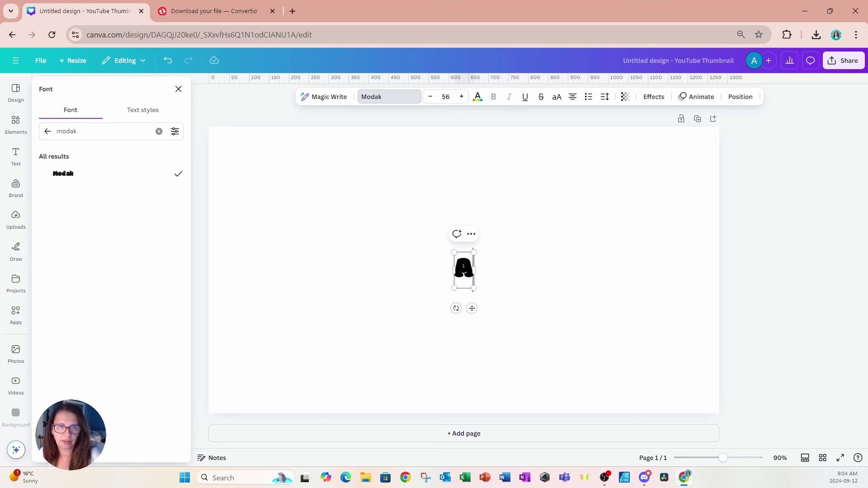
pyautogui.write('a')
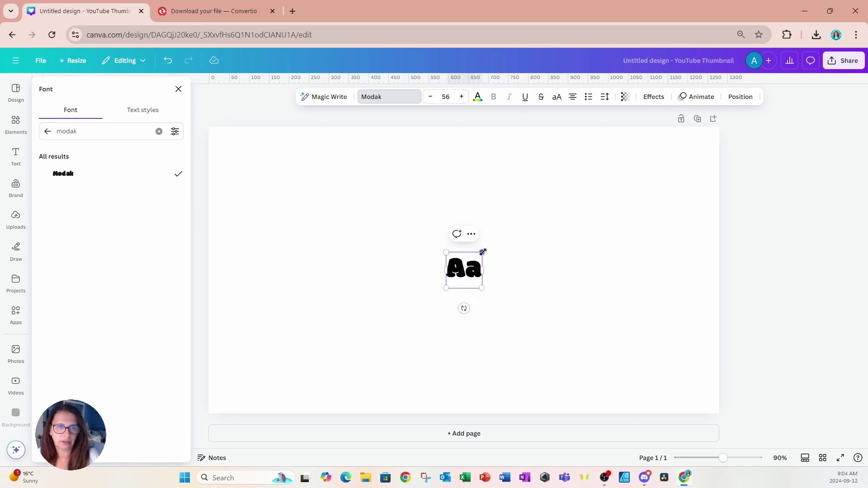
# Enlarge the "Aa" text to about size 151 and place it in a slightly wider box in the page's upper-left area
pyautogui.moveTo(482, 252); pyautogui.dragTo(541, 192)
pyautogui.click(586, 294)
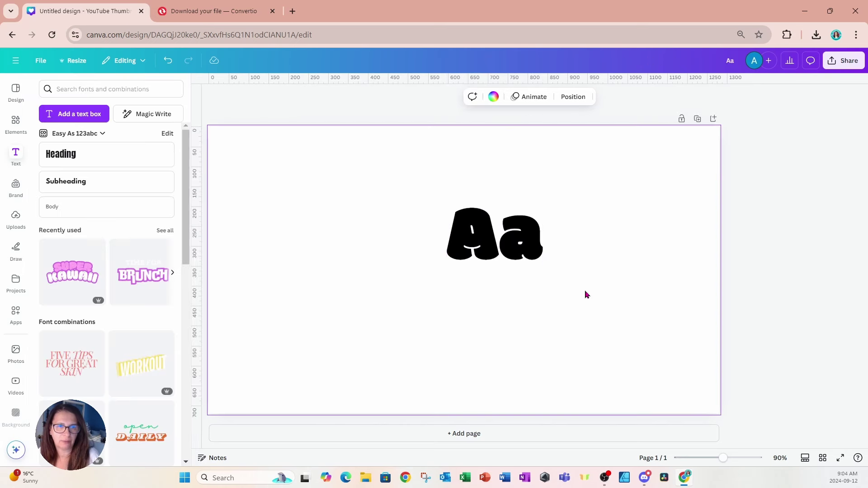
pyautogui.moveTo(540, 258); pyautogui.dragTo(319, 200)
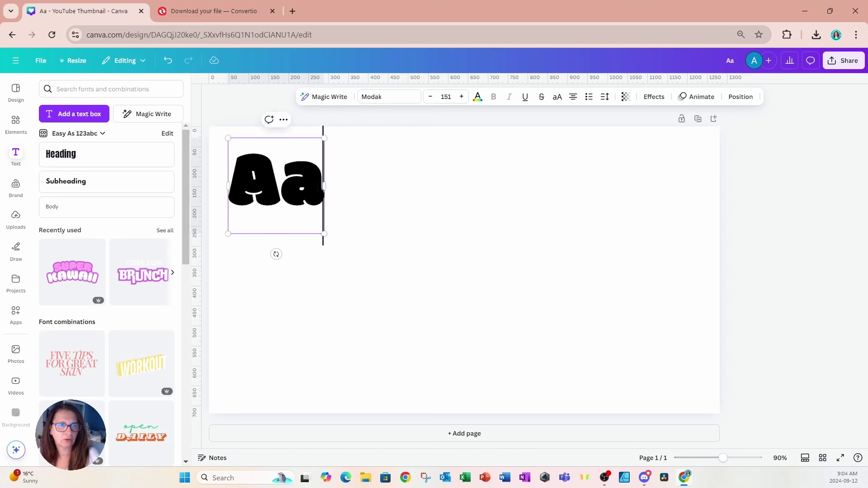
pyautogui.moveTo(324, 185); pyautogui.dragTo(333, 186)
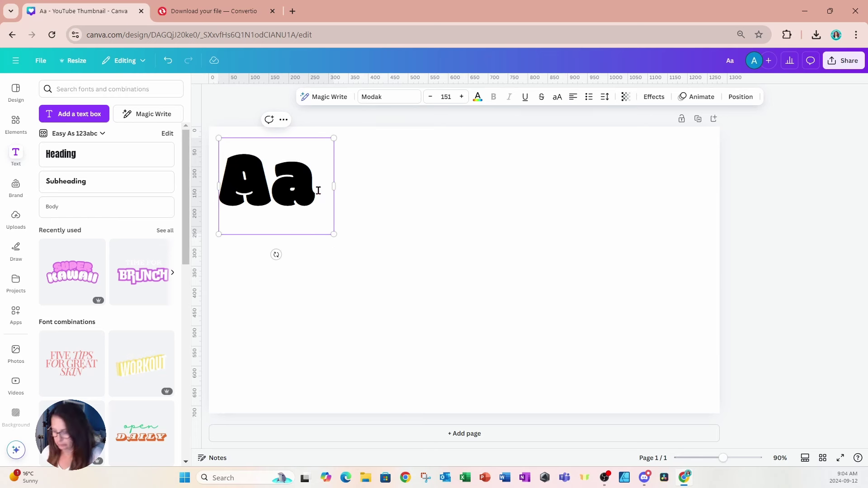
# Continue the alphabet after "Aa" with the letter pairs "Bb Cc Dd", separated by spaces
pyautogui.write('B')
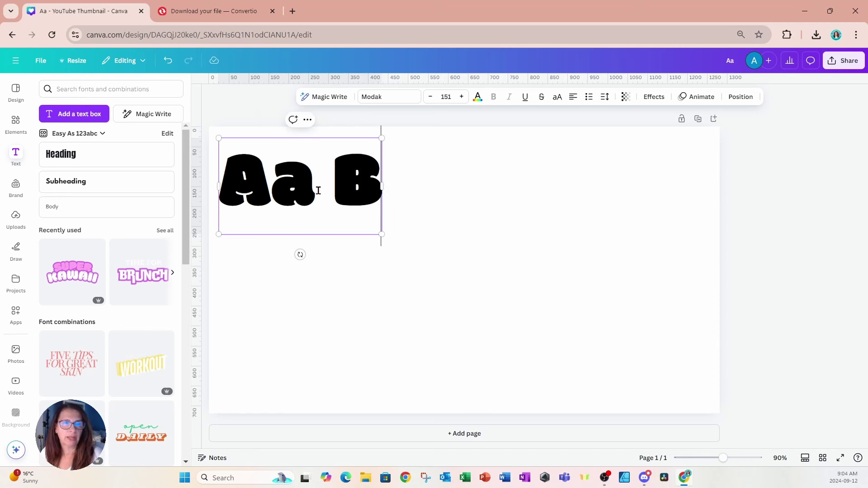
pyautogui.write('b')
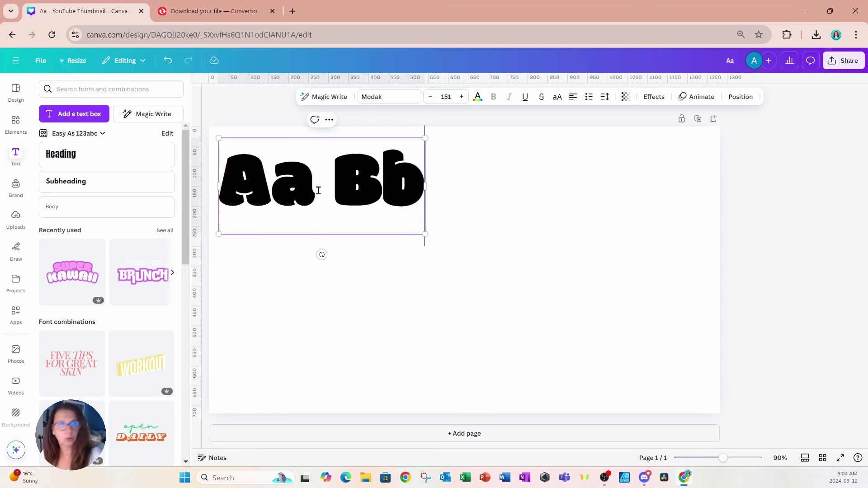
pyautogui.write(' Cc ')
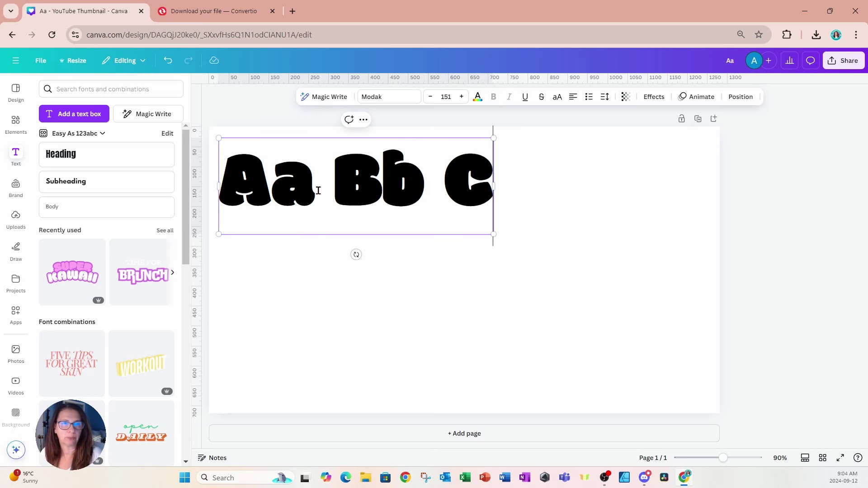
pyautogui.write('Dd')
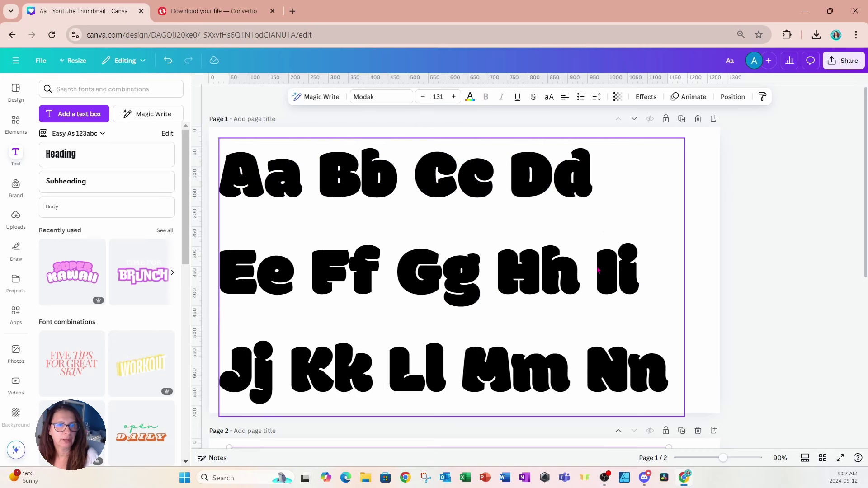
# Shift the alphabet text on page 1 slightly to the right and review the remaining letters on page 2
pyautogui.click(703, 262)
pyautogui.click(592, 281)
pyautogui.moveTo(592, 280); pyautogui.dragTo(602, 278)
pyautogui.scroll(-6, 599, 281)
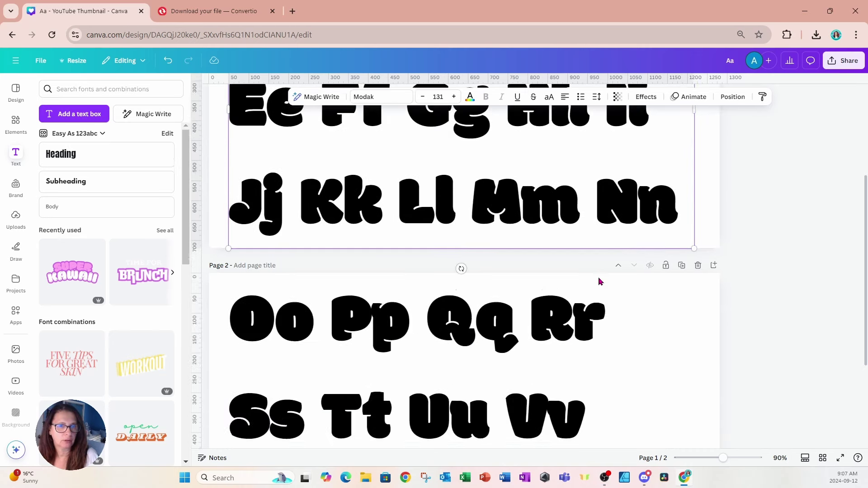
pyautogui.scroll(-1, 599, 281)
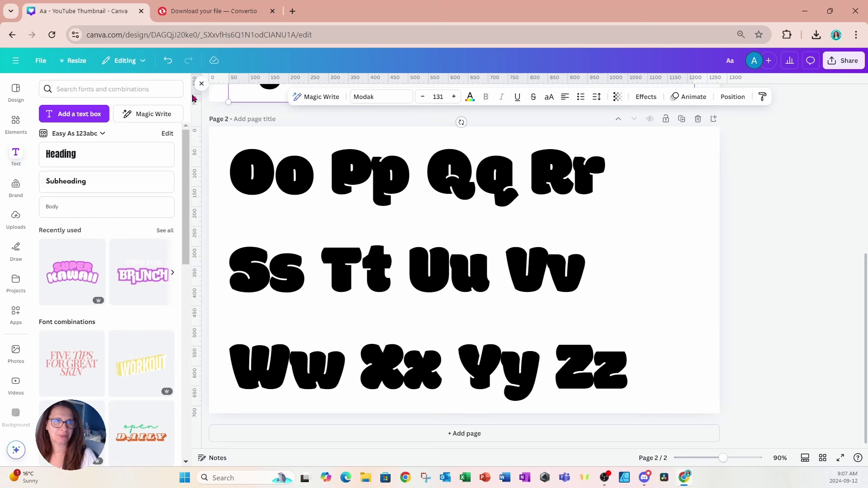
pyautogui.click(201, 84)
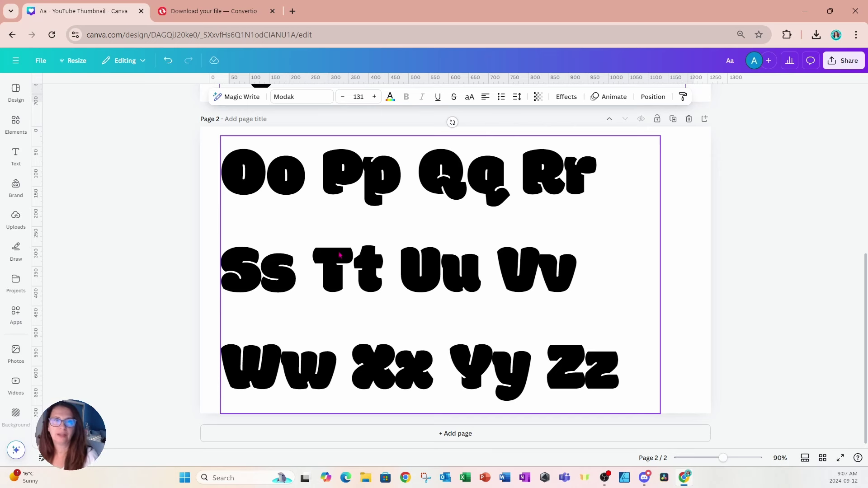
# Download both pages of the design as PNG images at size 1
pyautogui.click(827, 64)
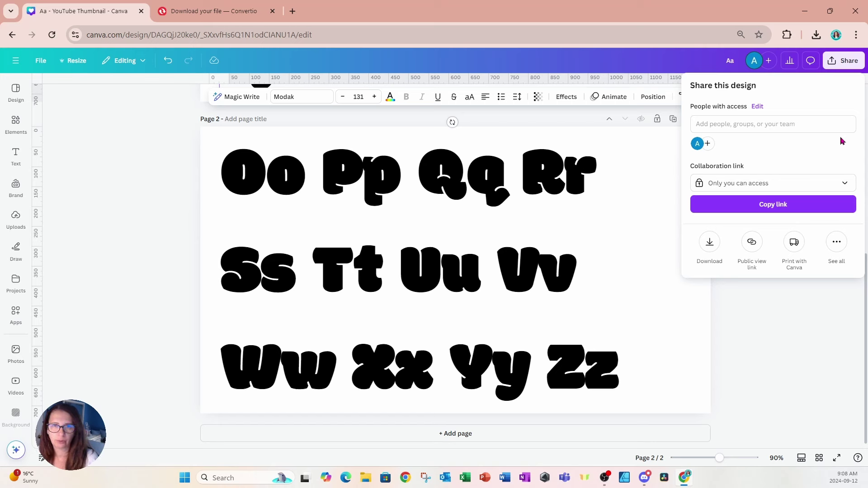
pyautogui.click(707, 246)
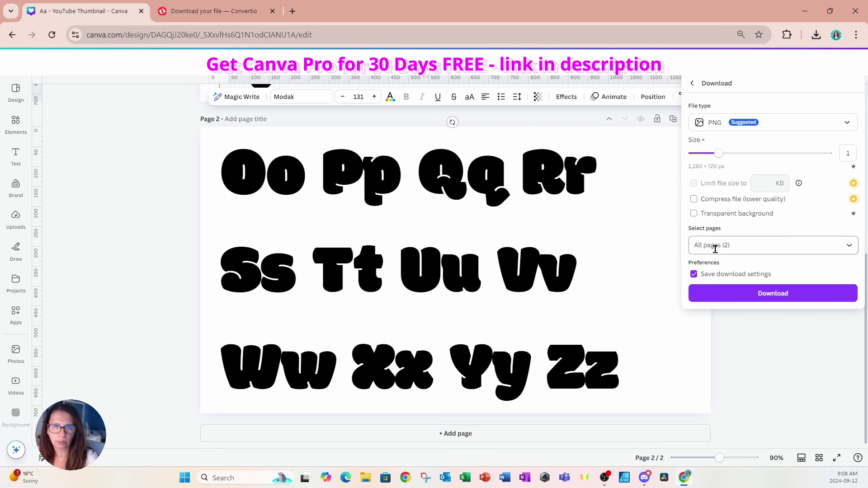
pyautogui.click(749, 294)
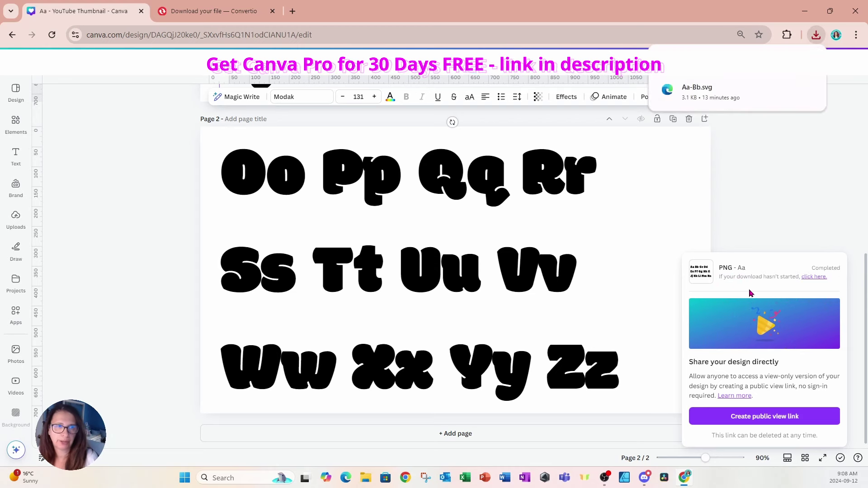
# Switch to File Explorer and extract the downloaded zip "Aa" to its own folder in Downloads
pyautogui.click(366, 477)
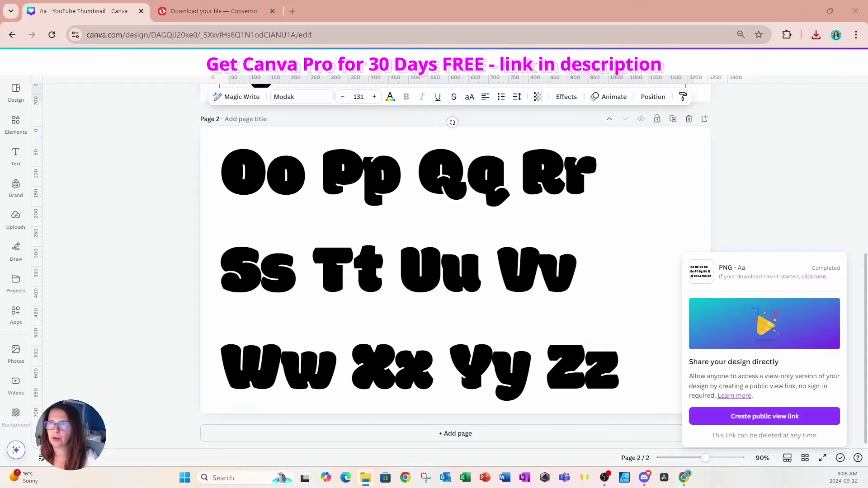
pyautogui.moveTo(403, 100); pyautogui.dragTo(346, 12)
pyautogui.click(42, 289)
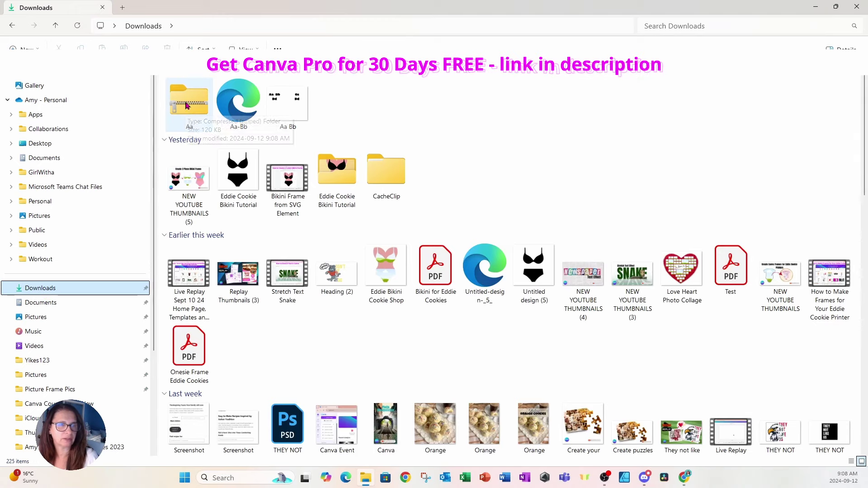
pyautogui.rightClick(187, 106)
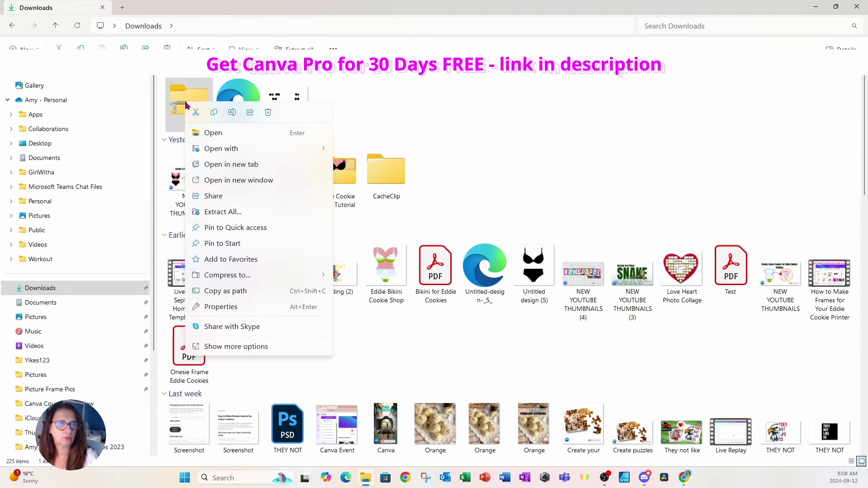
pyautogui.click(198, 212)
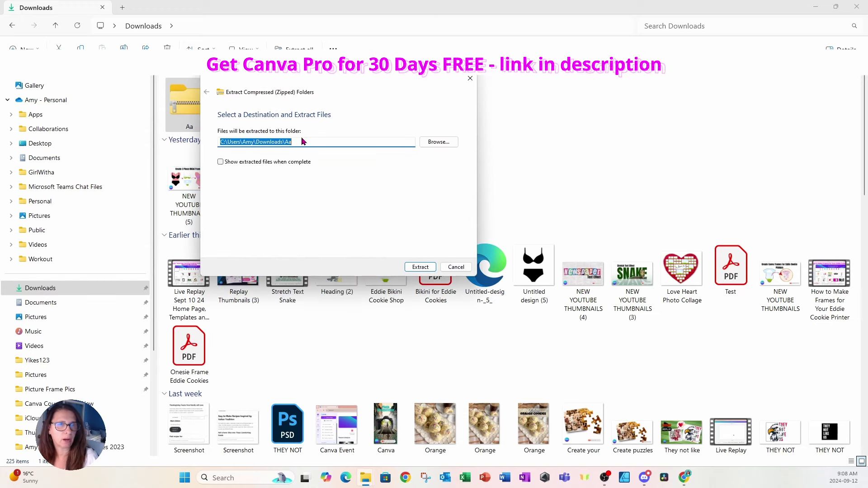
pyautogui.click(419, 267)
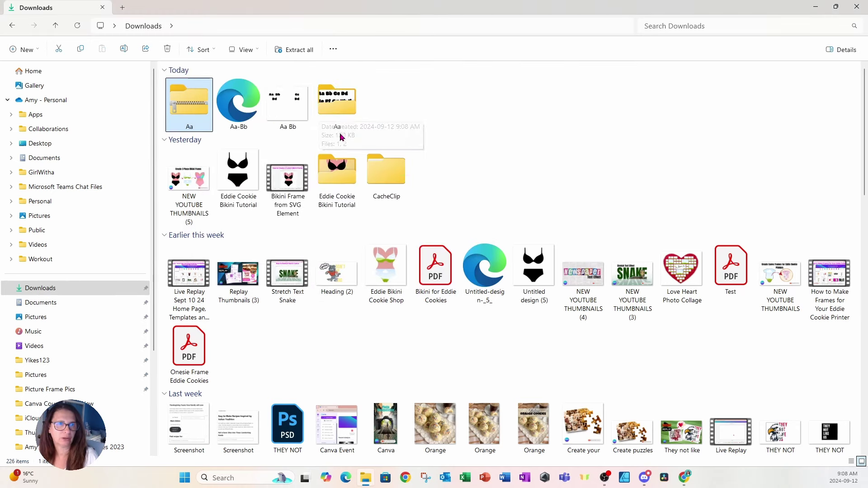
# Open the extracted "Aa" folder and shrink its window to sit over the right half of the browser
pyautogui.doubleClick(340, 107)
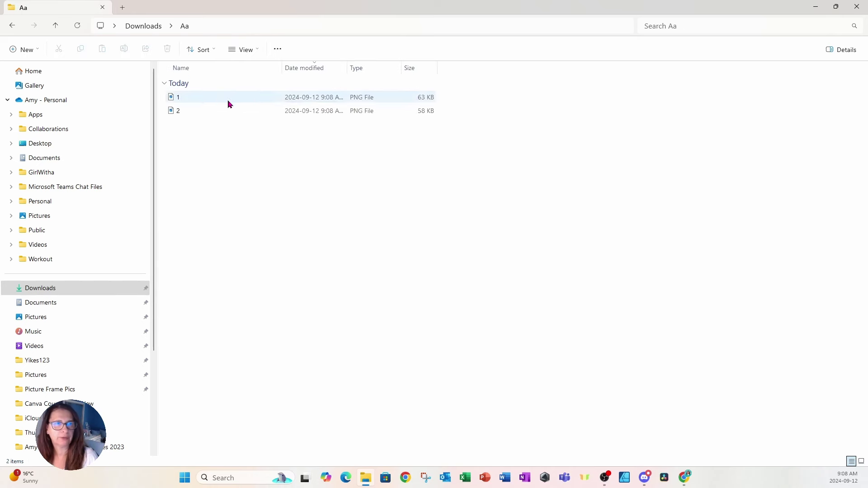
pyautogui.doubleClick(166, 11)
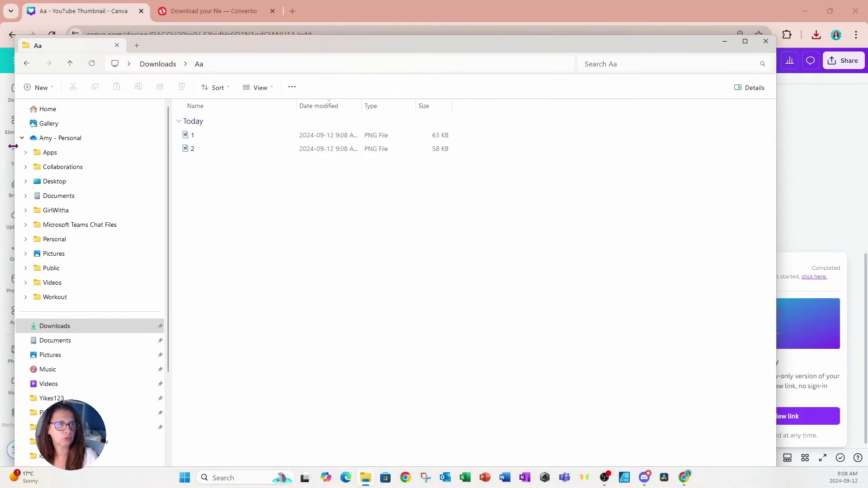
pyautogui.moveTo(13, 146); pyautogui.dragTo(373, 163)
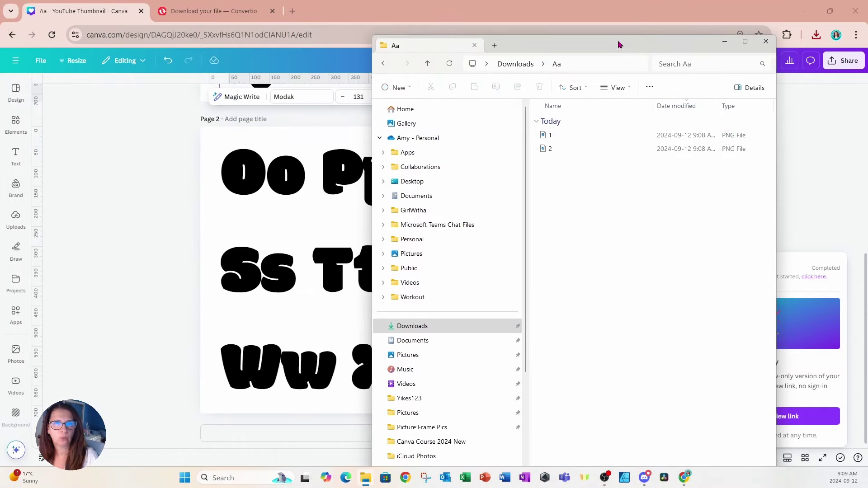
pyautogui.moveTo(618, 46); pyautogui.dragTo(708, 19)
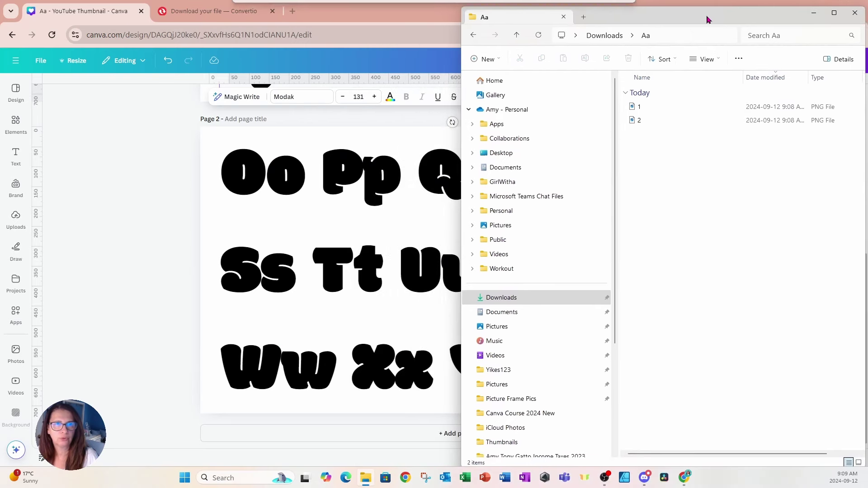
# Switch to Convertio, convert 1.png and 2.png to SVG, and download both converted files
pyautogui.click(187, 14)
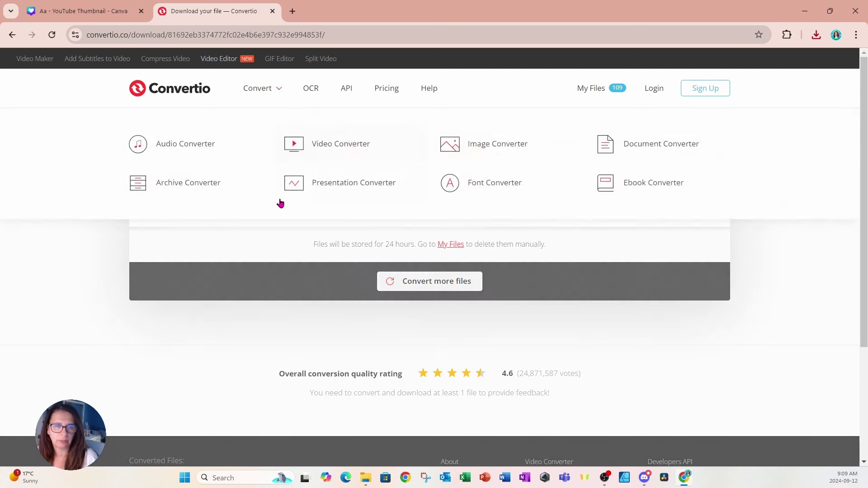
pyautogui.click(391, 281)
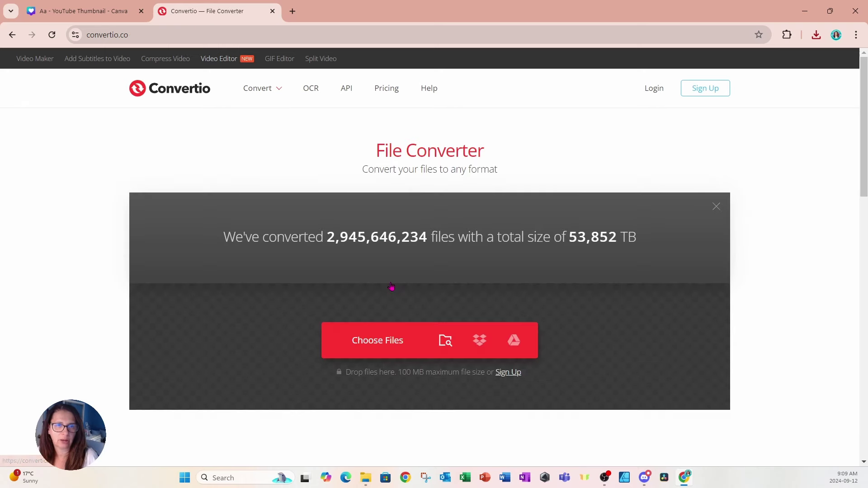
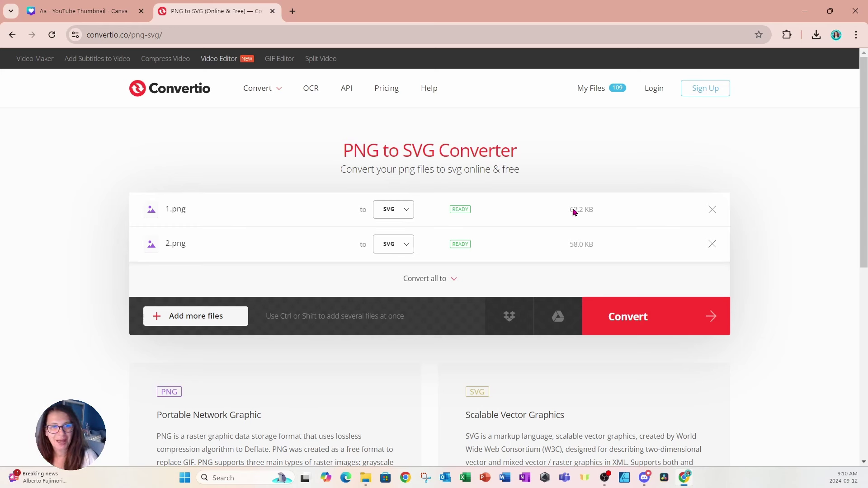
pyautogui.click(618, 321)
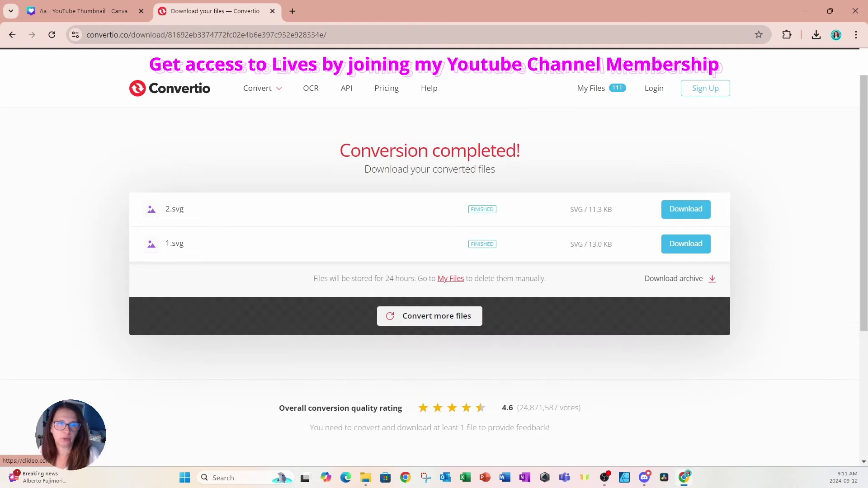
pyautogui.click(682, 209)
pyautogui.click(686, 241)
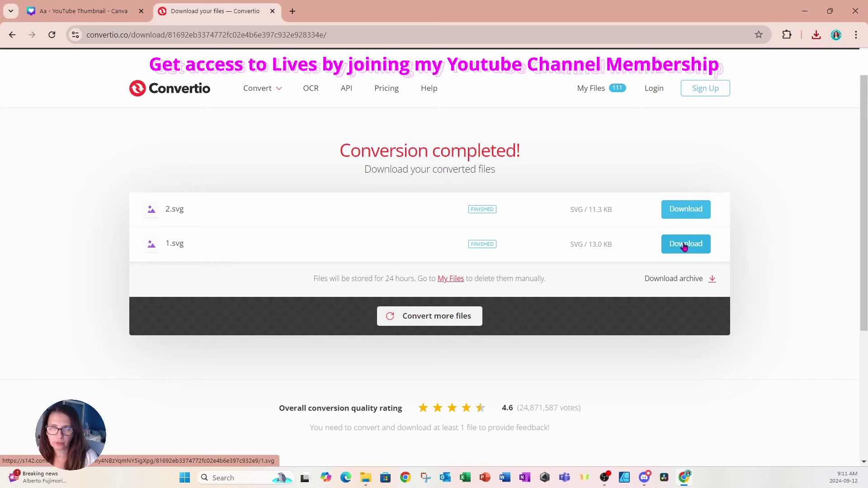
# Switch to Word, create a blank document and maximize its window
pyautogui.click(504, 478)
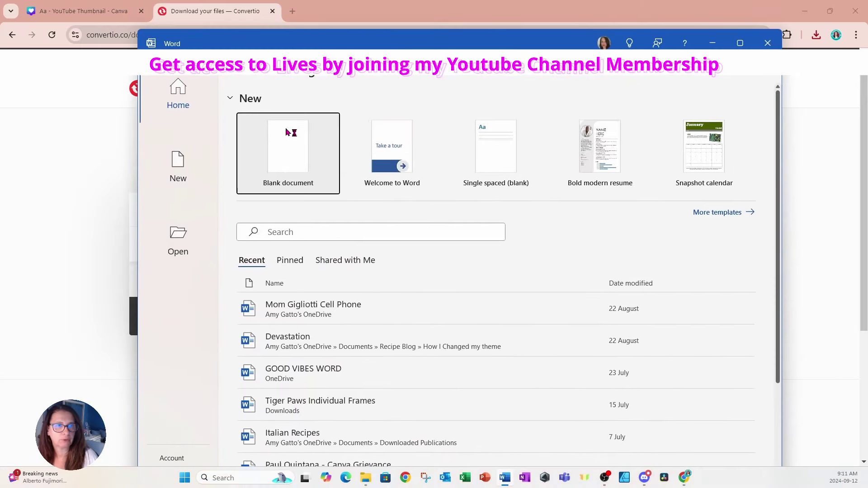
pyautogui.click(285, 136)
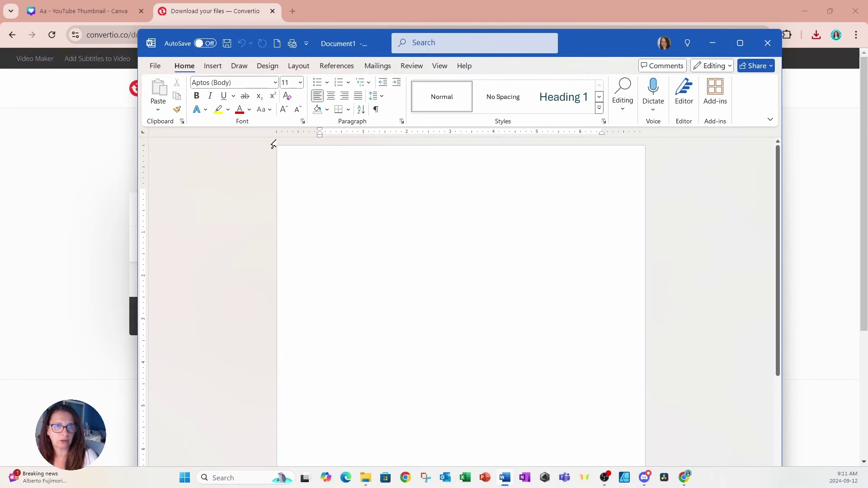
pyautogui.click(739, 43)
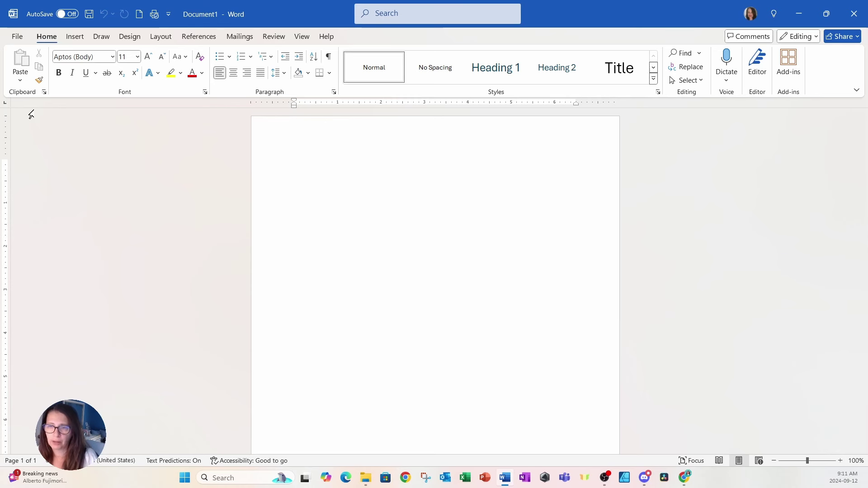
# Insert the converted SVG files 1 and 2 from the Downloads folder into the document as pictures
pyautogui.click(75, 37)
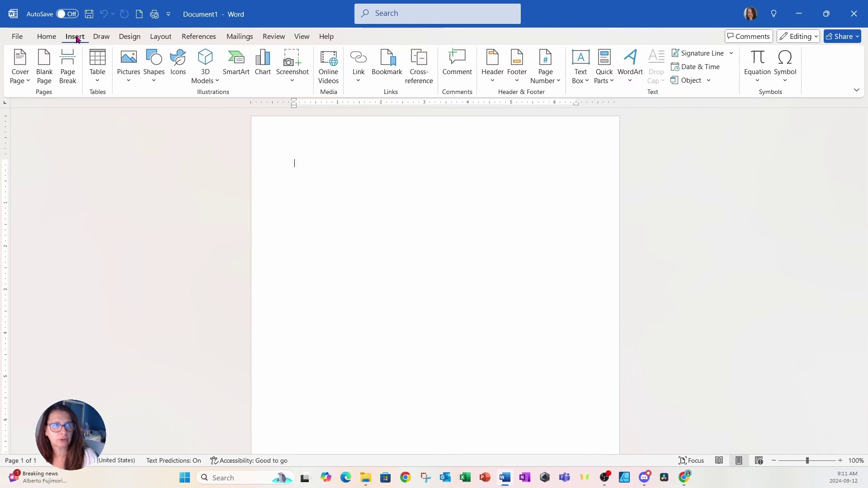
pyautogui.click(129, 83)
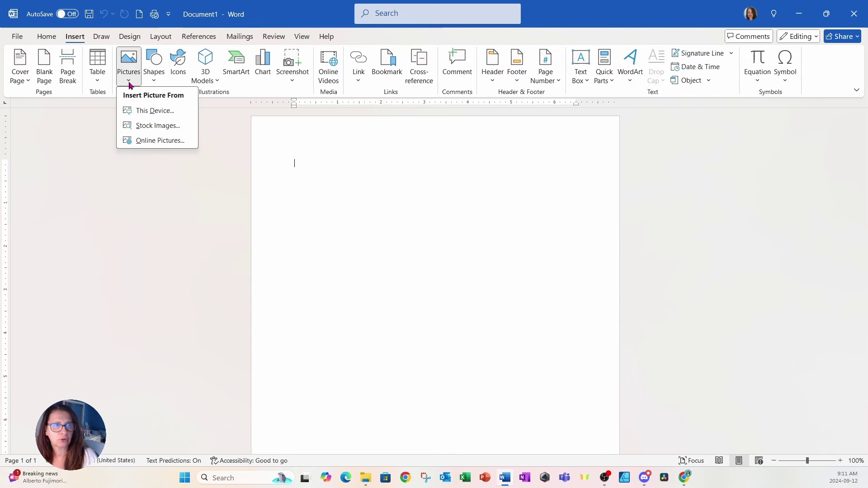
pyautogui.click(150, 113)
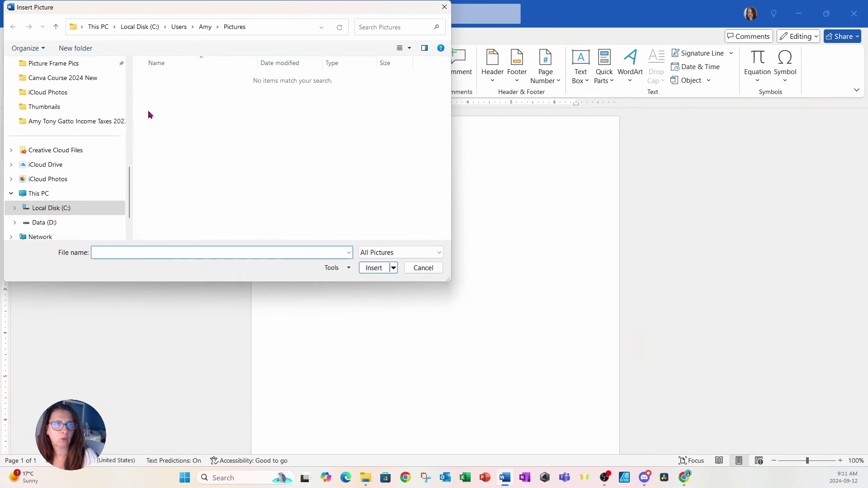
pyautogui.scroll(4, 76, 142)
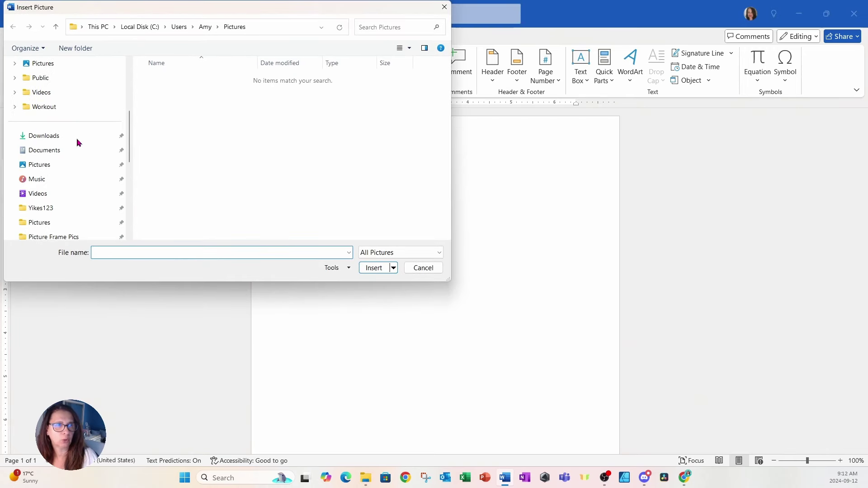
pyautogui.click(56, 138)
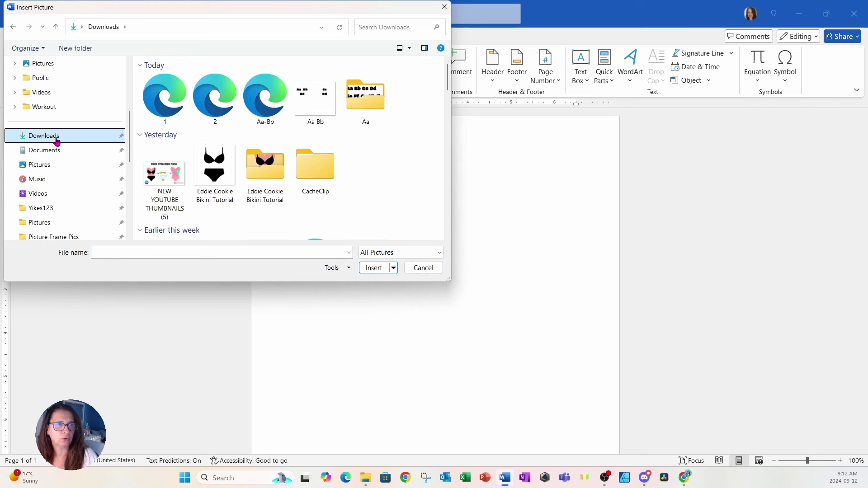
pyautogui.click(157, 108)
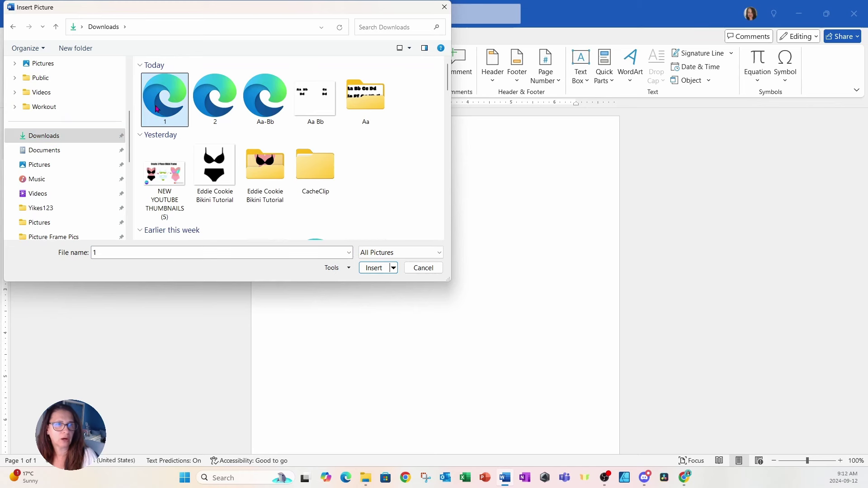
pyautogui.keyDown('ctrl'); pyautogui.click(202, 105); pyautogui.keyUp('ctrl')
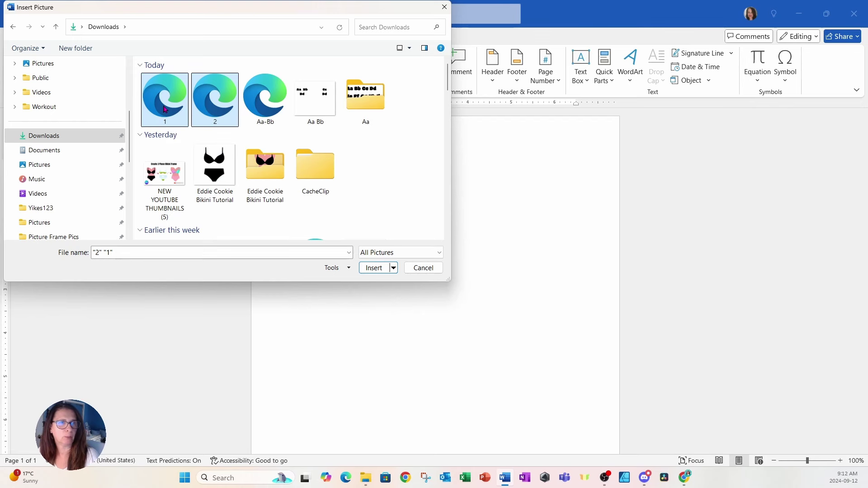
pyautogui.click(374, 268)
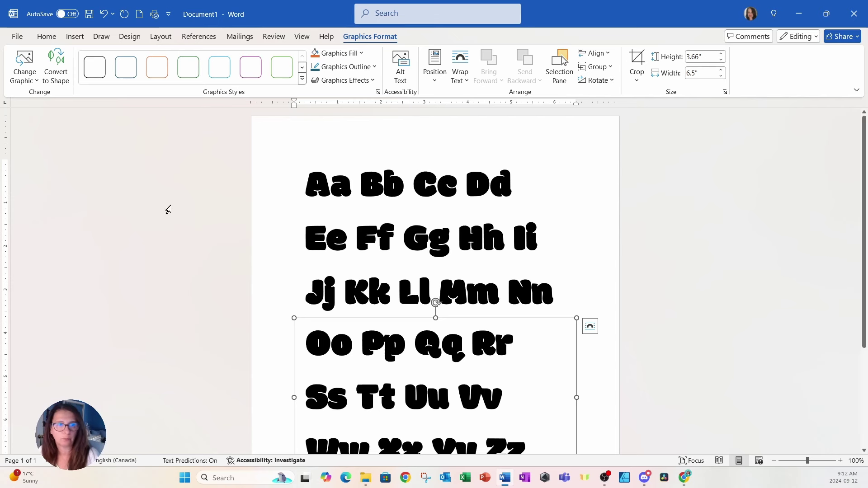
# Convert the lower graphic with letters Oo to Zz into shapes and test selecting its lowercase o separately
pyautogui.click(57, 67)
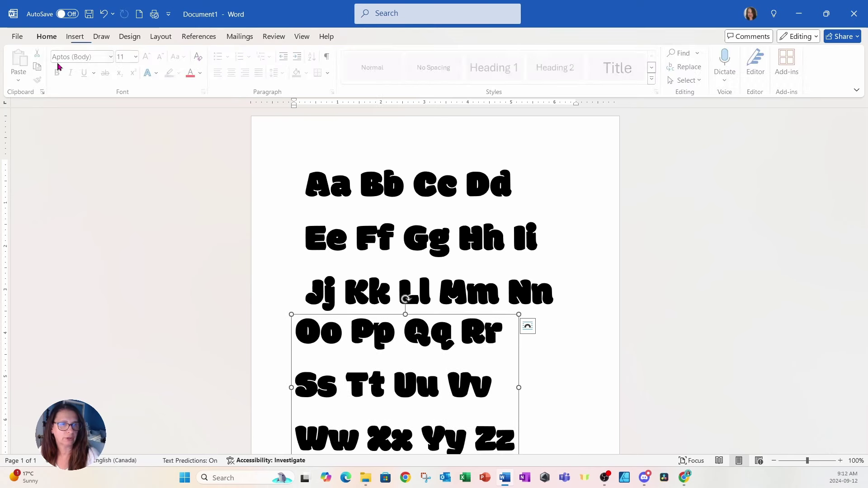
pyautogui.click(320, 333)
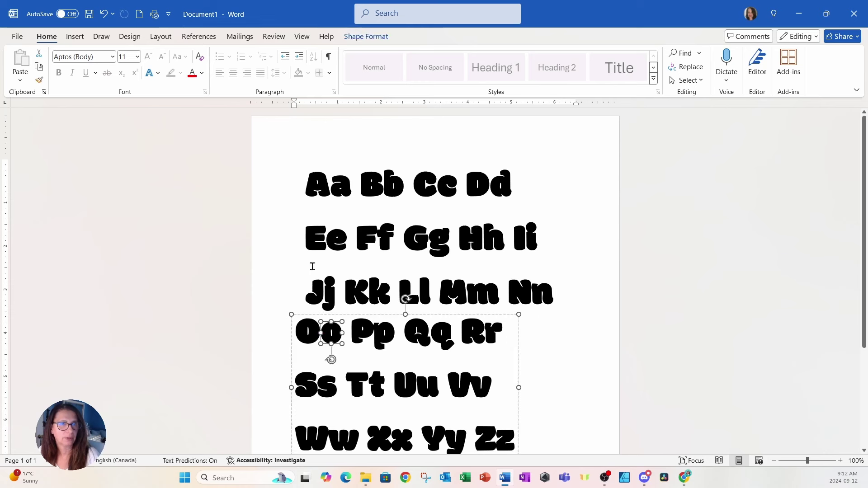
pyautogui.click(352, 176)
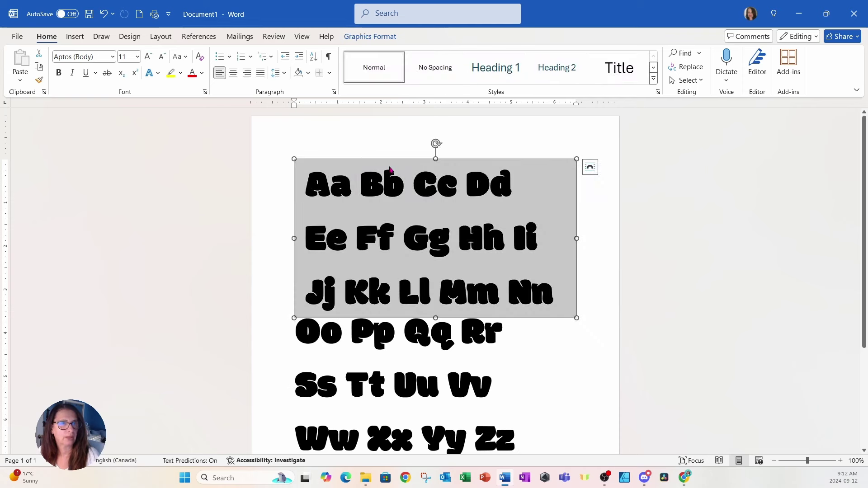
pyautogui.click(599, 197)
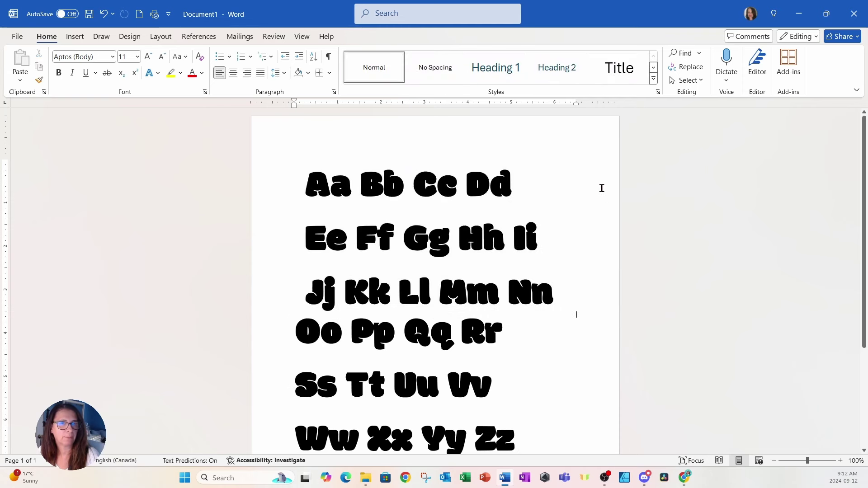
# Convert the upper graphic with letters Aa to Nn into shapes and deselect it
pyautogui.click(565, 174)
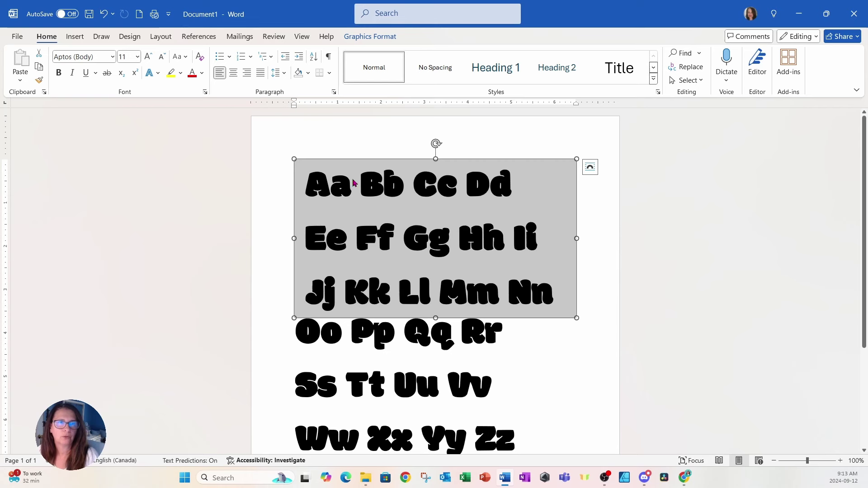
pyautogui.click(359, 36)
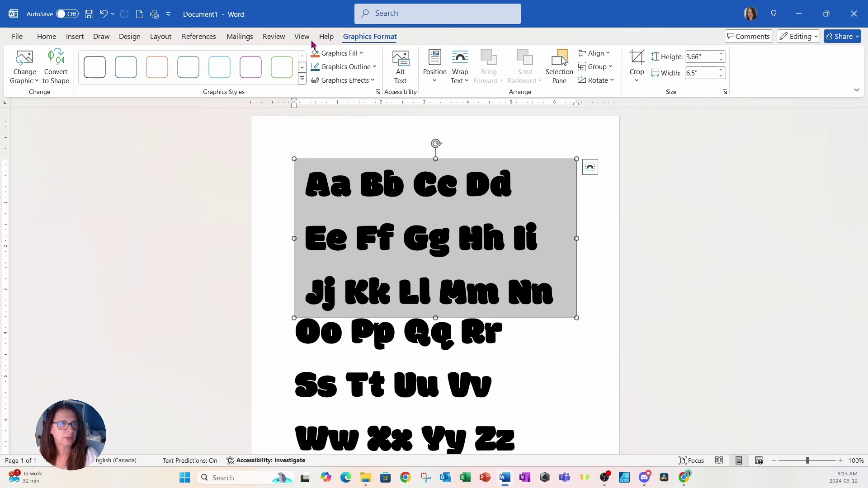
pyautogui.click(57, 67)
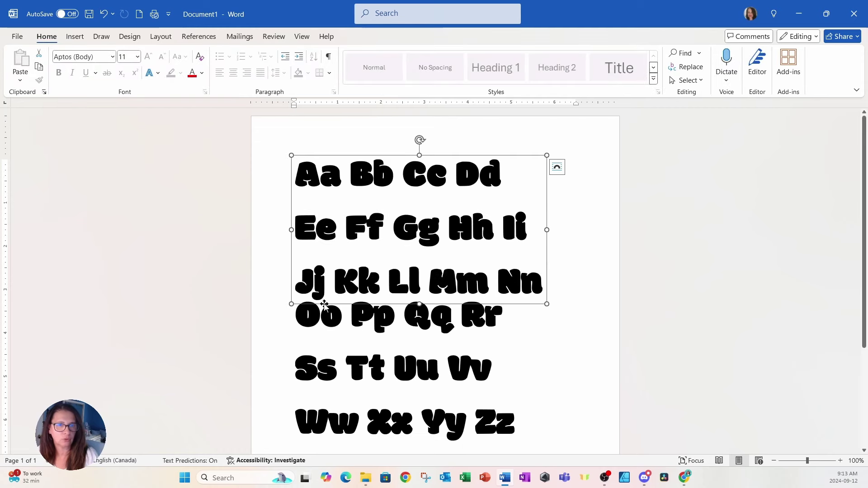
pyautogui.click(264, 161)
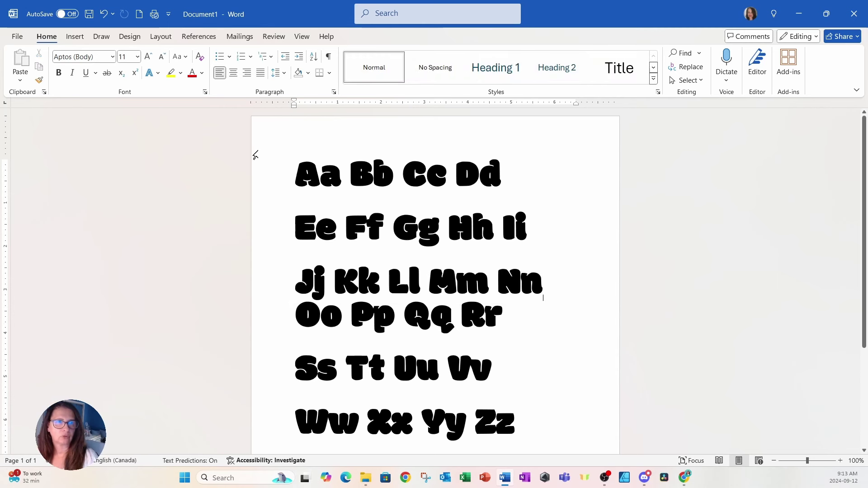
# Check that the letters Aa, Bb and Cc in the upper group can each be selected individually
pyautogui.click(281, 166)
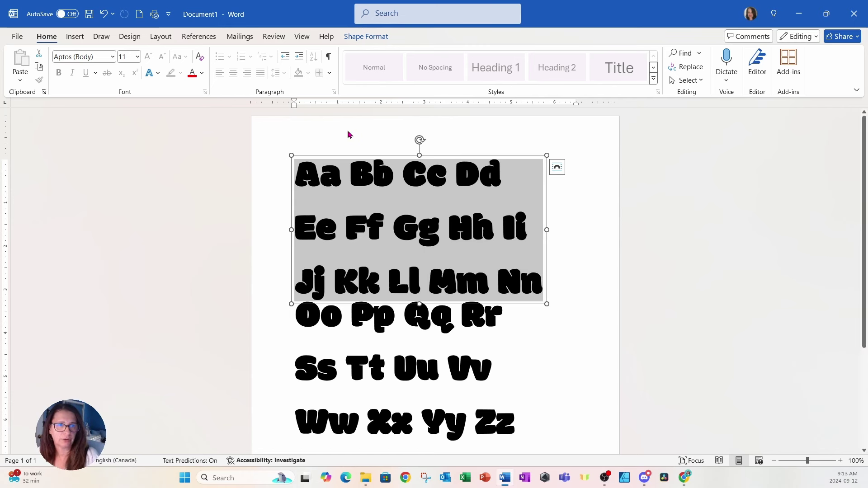
pyautogui.click(303, 182)
pyautogui.click(334, 186)
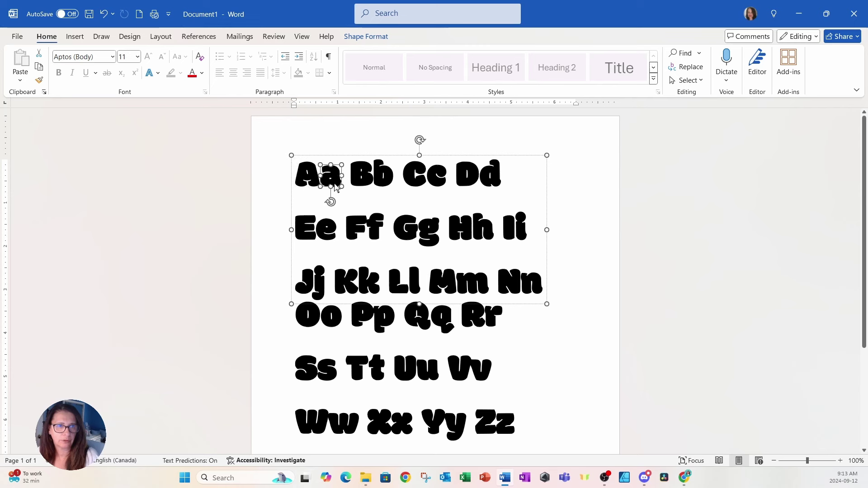
pyautogui.click(352, 183)
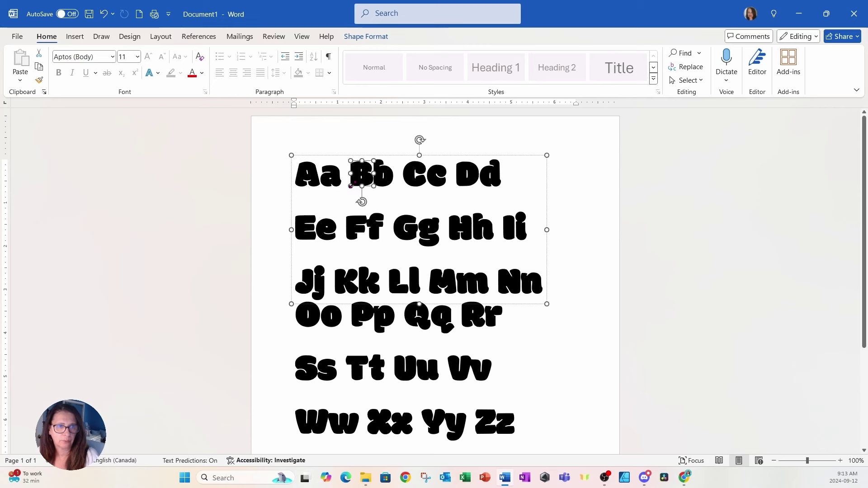
pyautogui.click(383, 186)
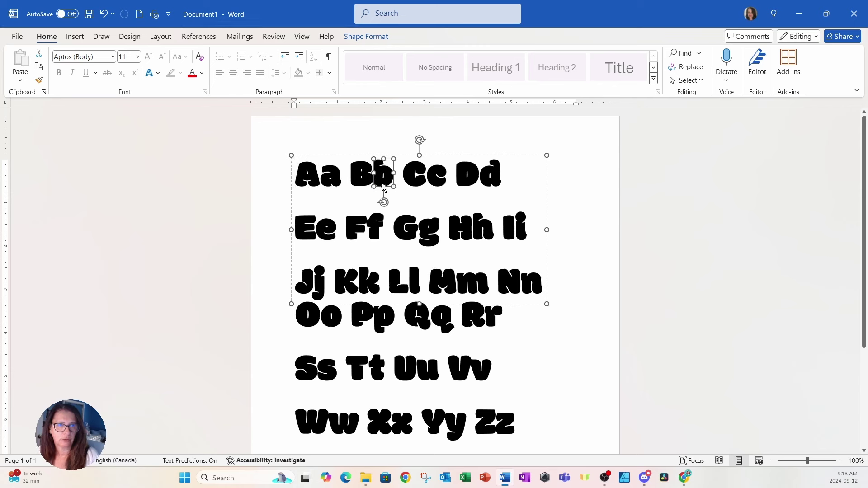
pyautogui.click(415, 181)
pyautogui.click(435, 181)
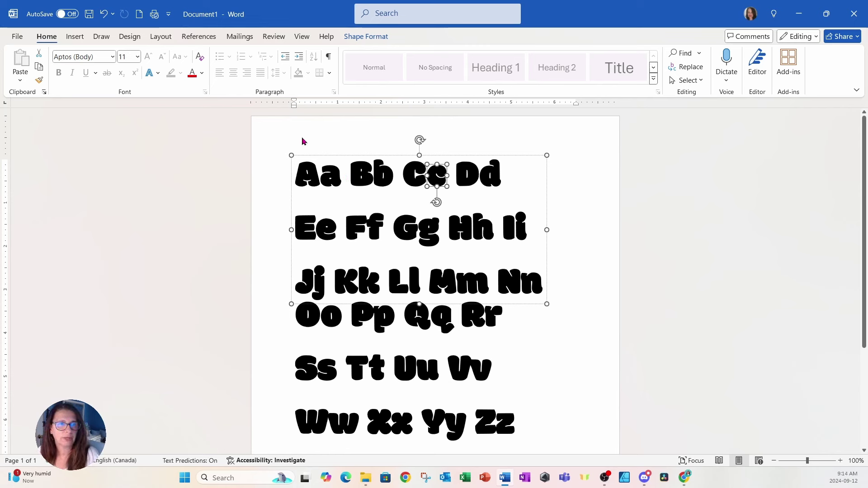
# Fill the whole Aa to Nn letter group with the grey wood-grain picture from the stock images
pyautogui.click(315, 157)
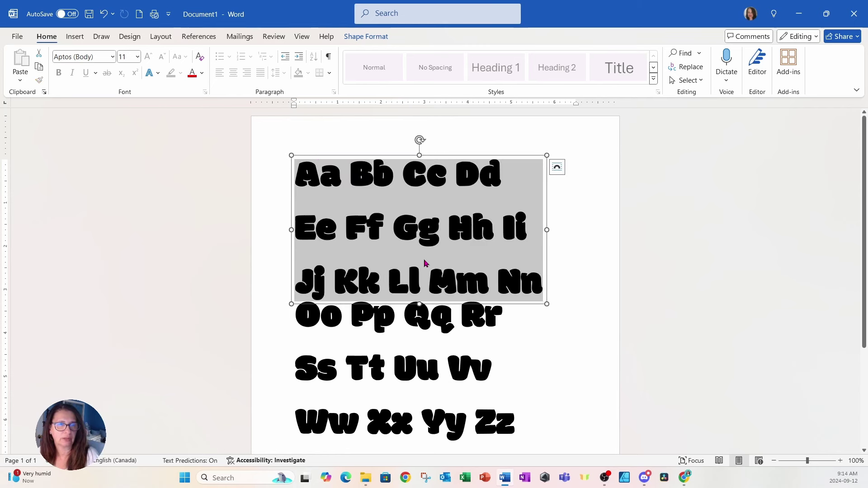
pyautogui.click(357, 37)
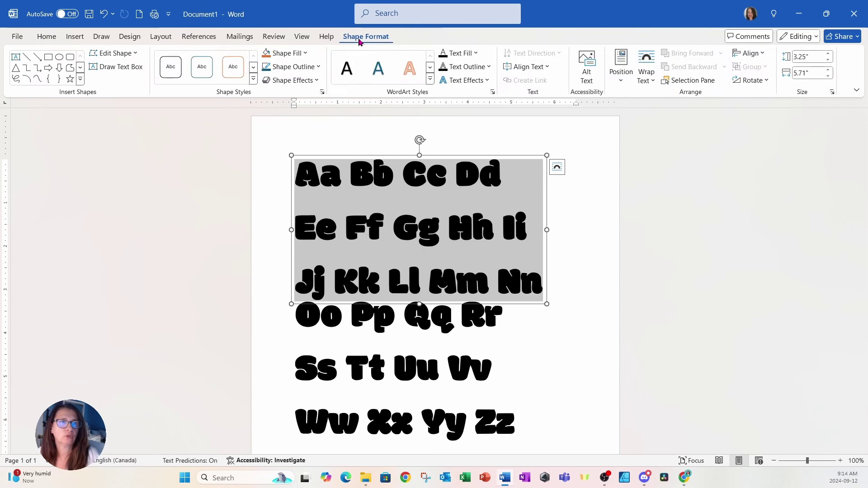
pyautogui.click(290, 55)
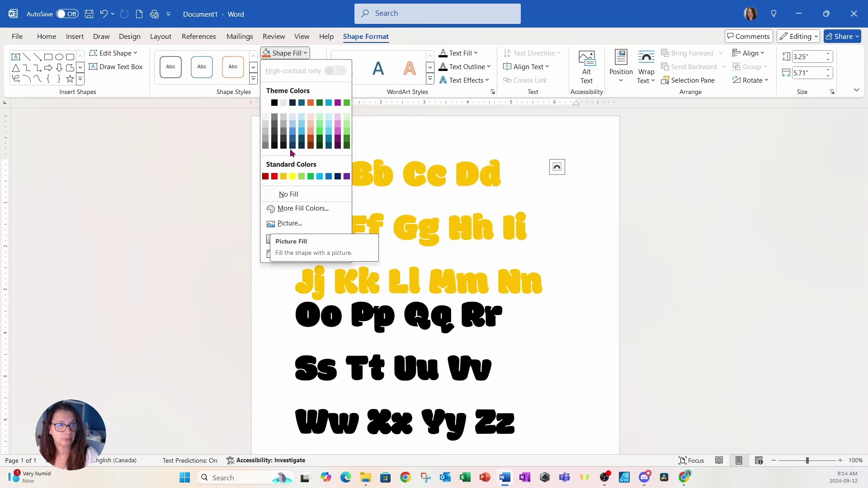
pyautogui.click(282, 224)
pyautogui.click(315, 240)
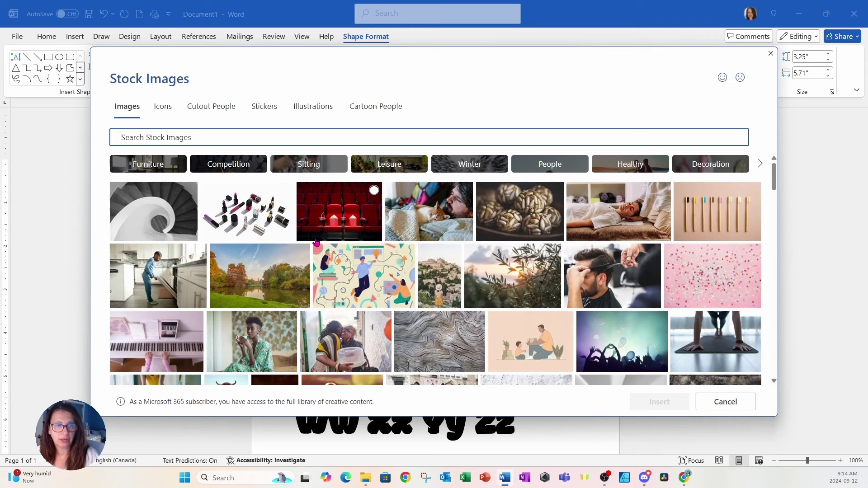
pyautogui.click(432, 332)
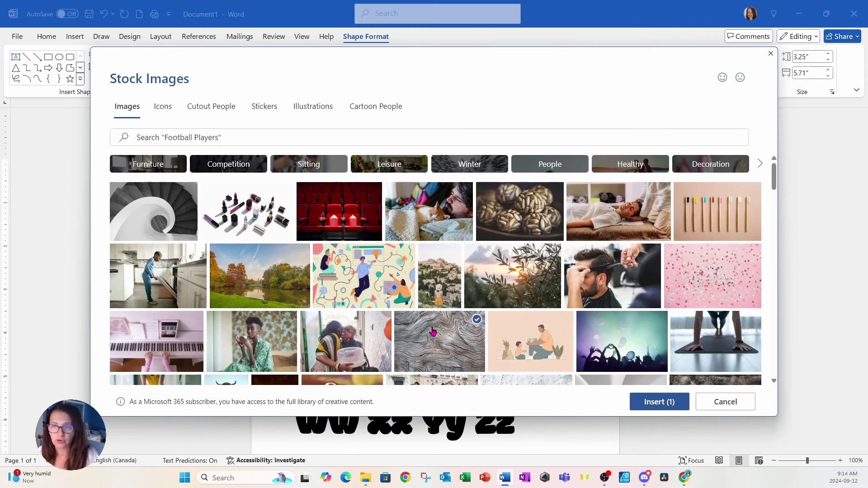
pyautogui.click(656, 403)
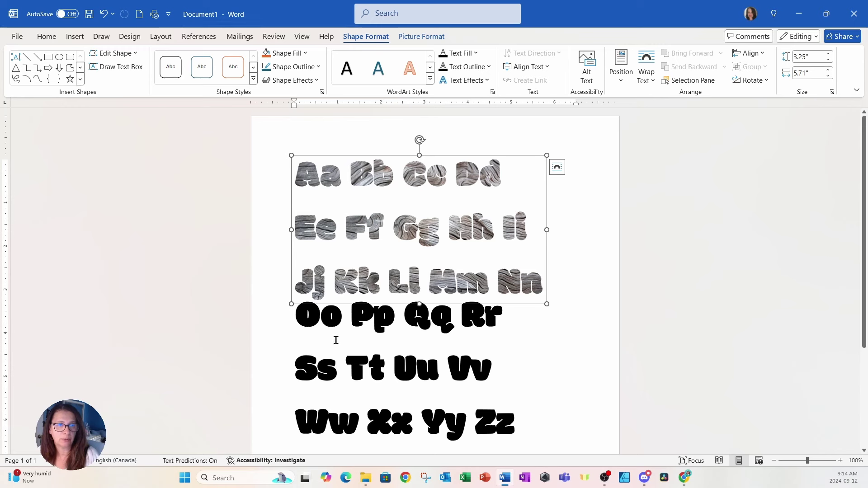
# Fill the whole Oo to Zz letter group with the stock image of an olive branch at sunset and deselect it
pyautogui.tripleClick(315, 338)
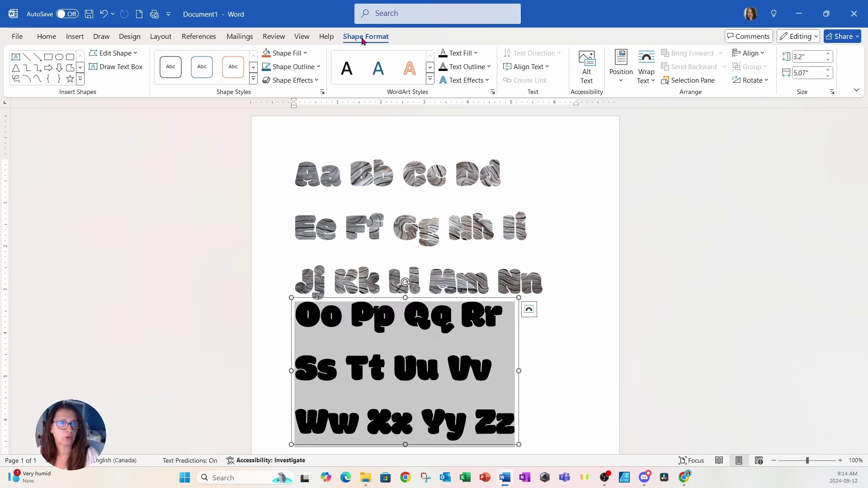
pyautogui.click(283, 53)
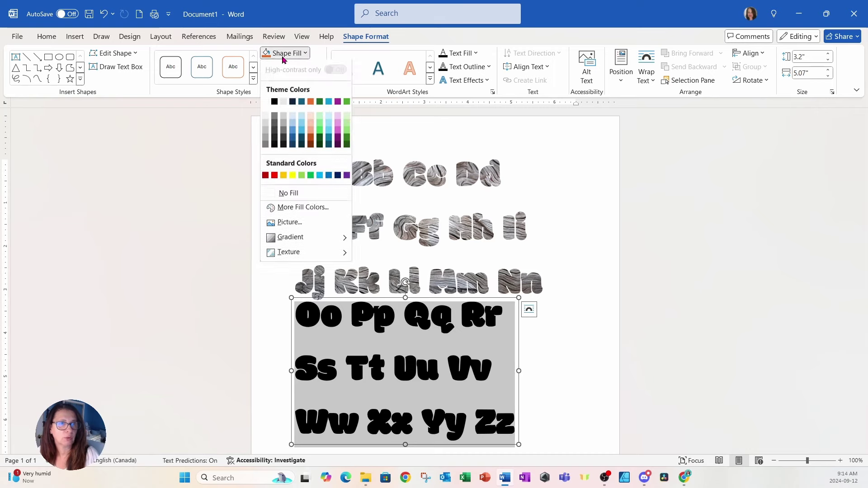
pyautogui.click(287, 224)
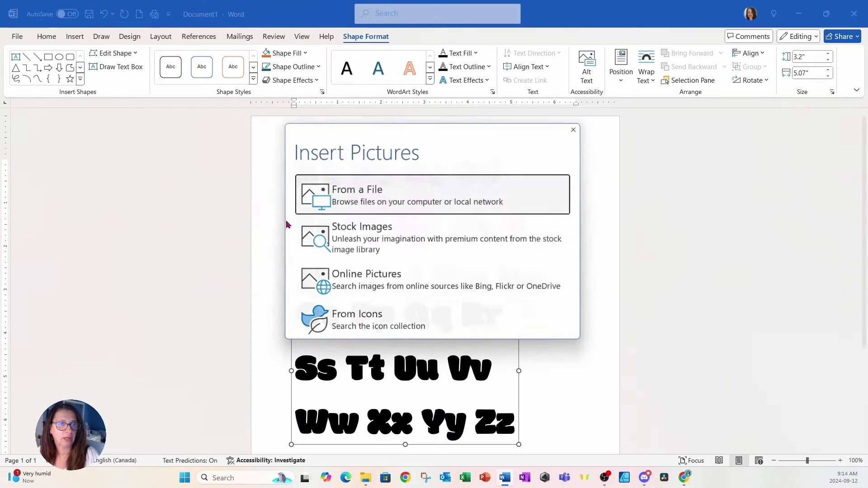
pyautogui.click(334, 247)
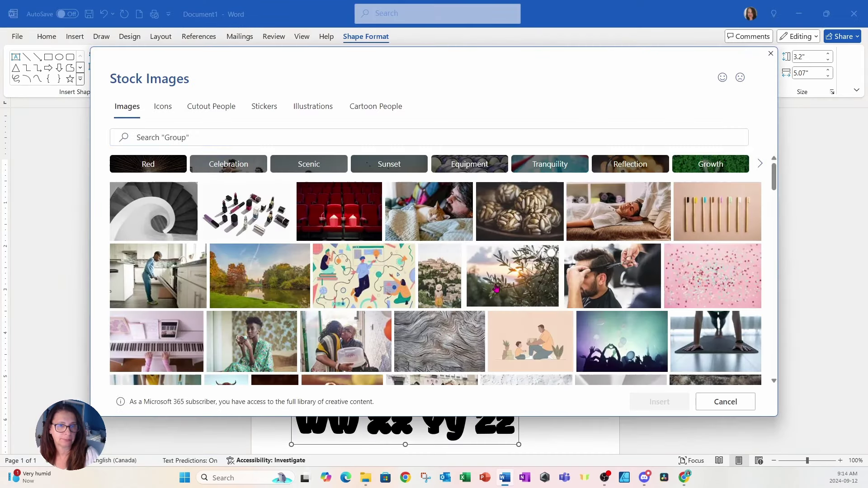
pyautogui.click(496, 288)
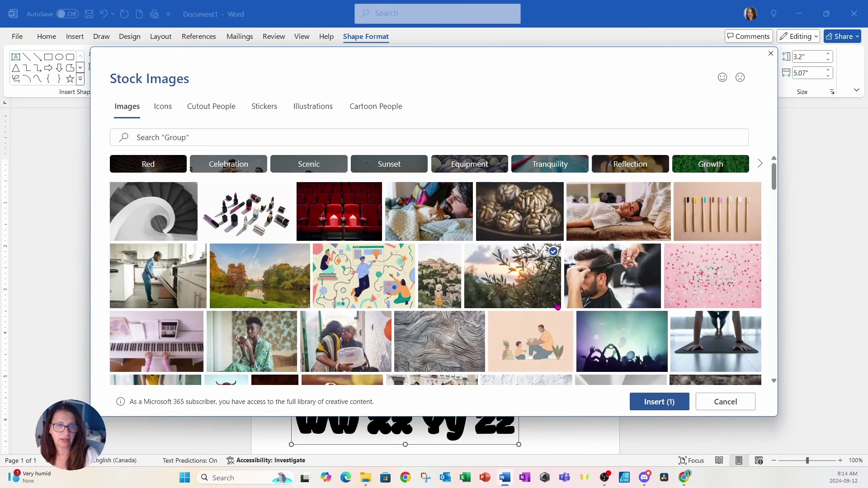
pyautogui.click(644, 409)
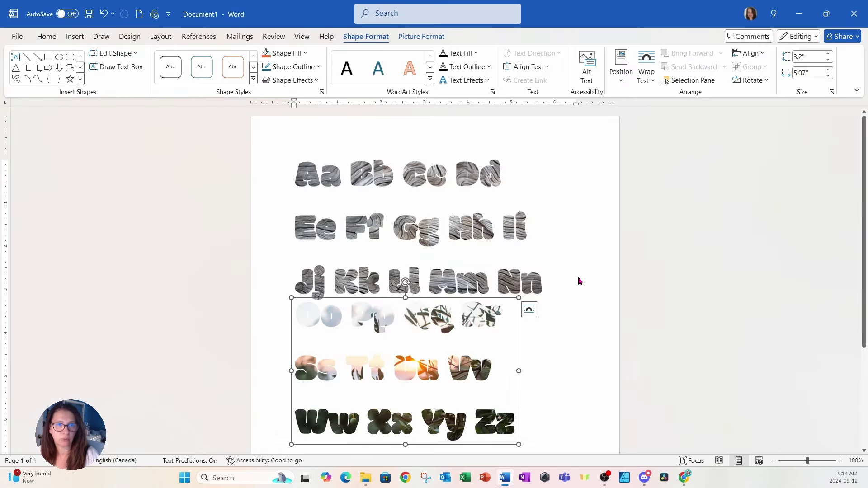
pyautogui.click(569, 209)
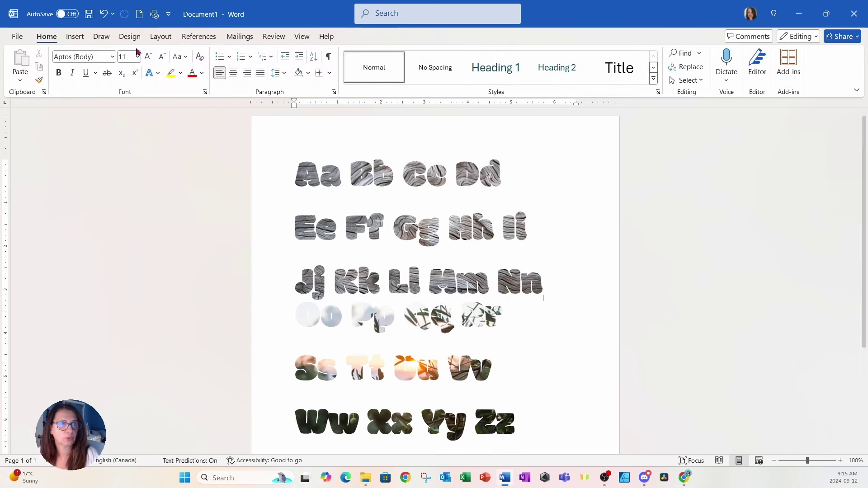
# Start saving a copy of the document and choose the Downloads folder as its location
pyautogui.click(17, 37)
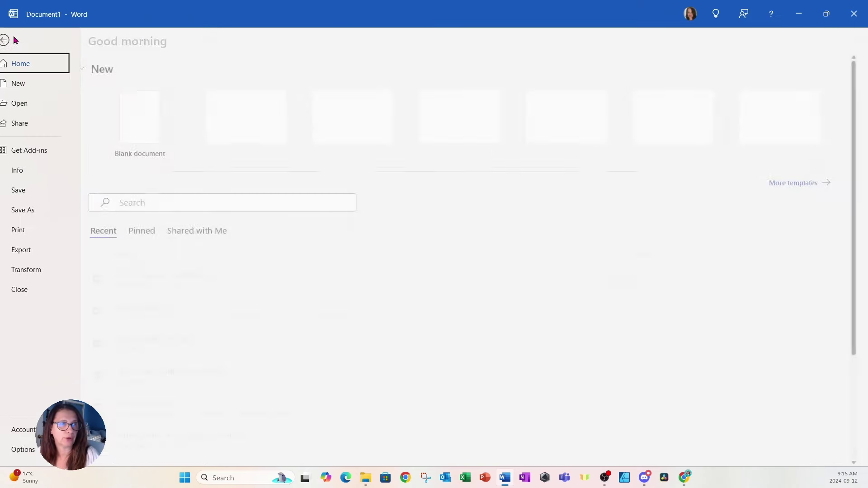
pyautogui.click(26, 211)
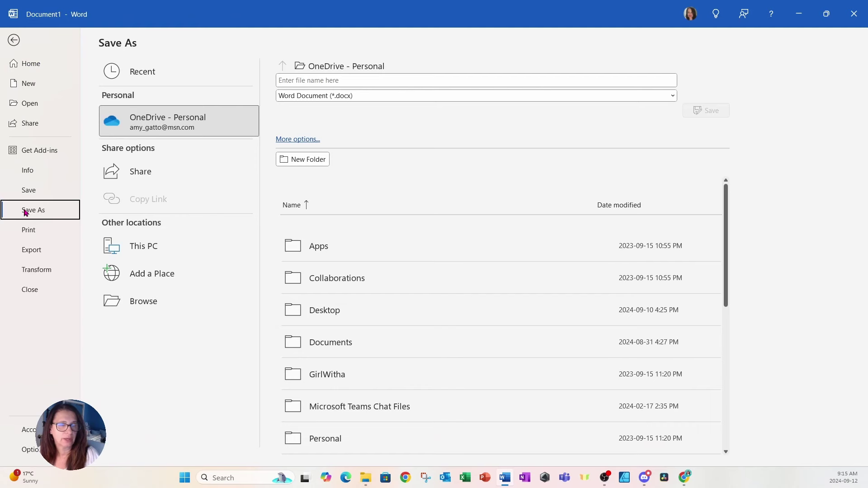
pyautogui.click(297, 66)
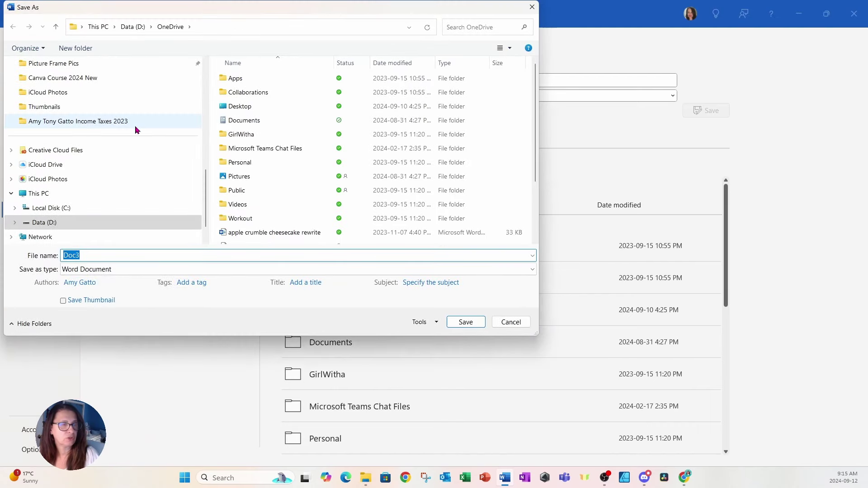
pyautogui.scroll(4, 135, 130)
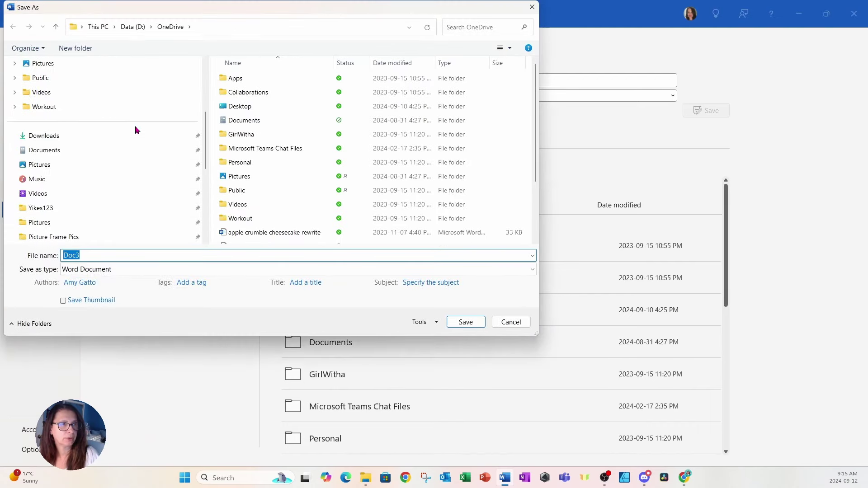
pyautogui.click(53, 138)
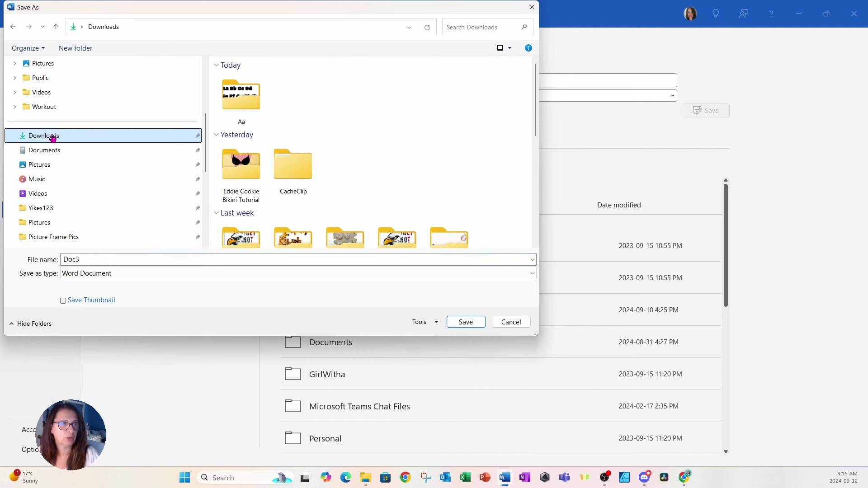
# Name the file Modak Letter Frames and save it as a PDF
pyautogui.click(90, 256)
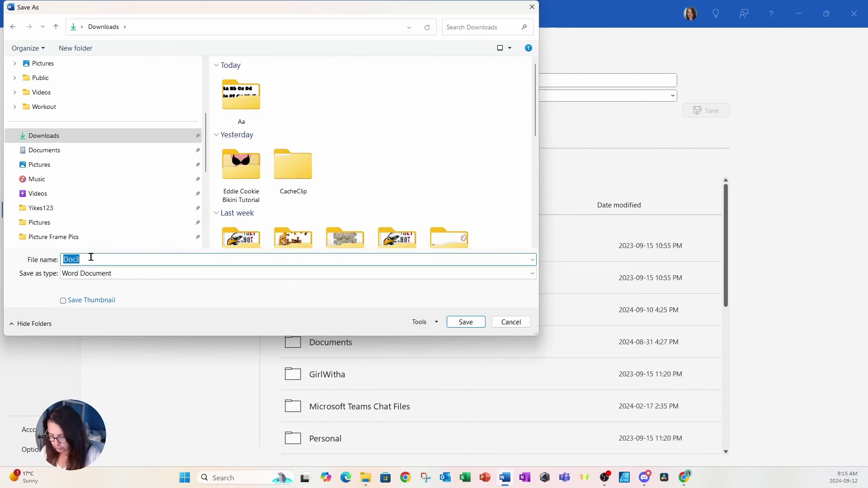
pyautogui.write('Moka Le')
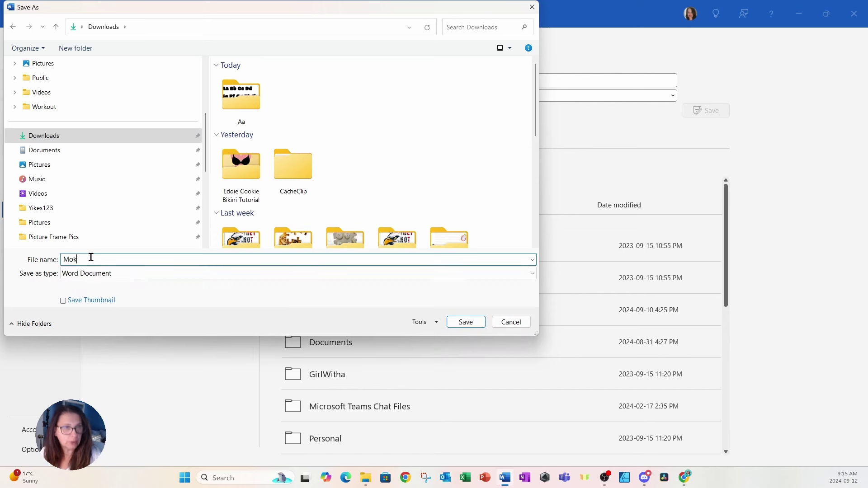
pyautogui.press('BackSpace')
pyautogui.press('BackSpace')
pyautogui.press('BackSpace')
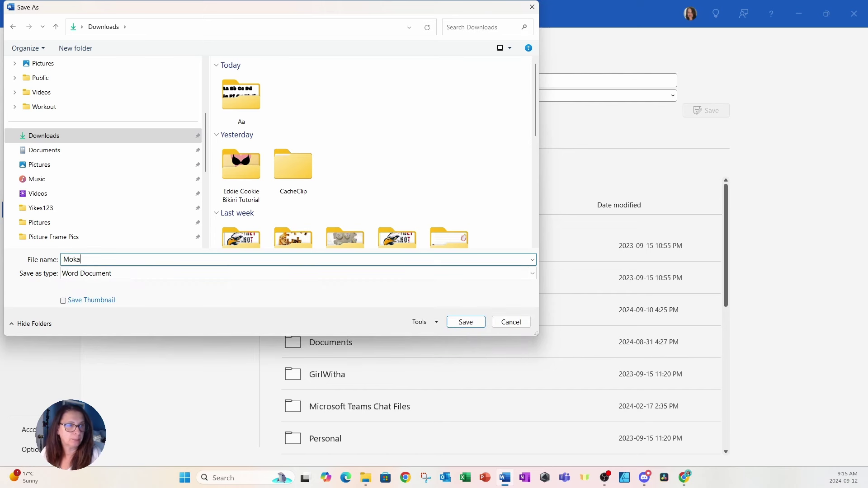
pyautogui.write('Letter Frames')
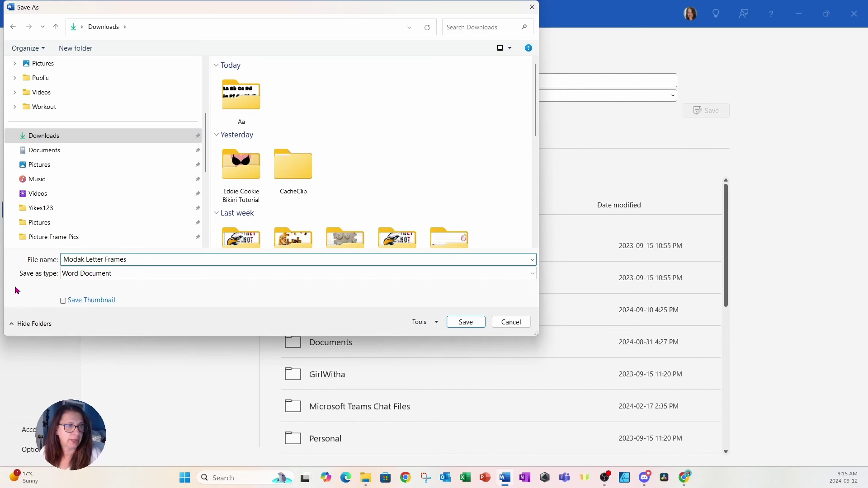
pyautogui.click(68, 274)
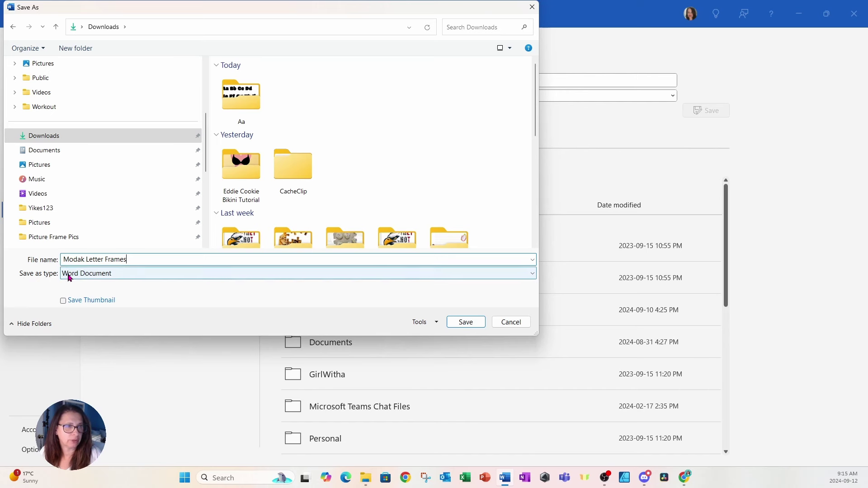
pyautogui.click(70, 341)
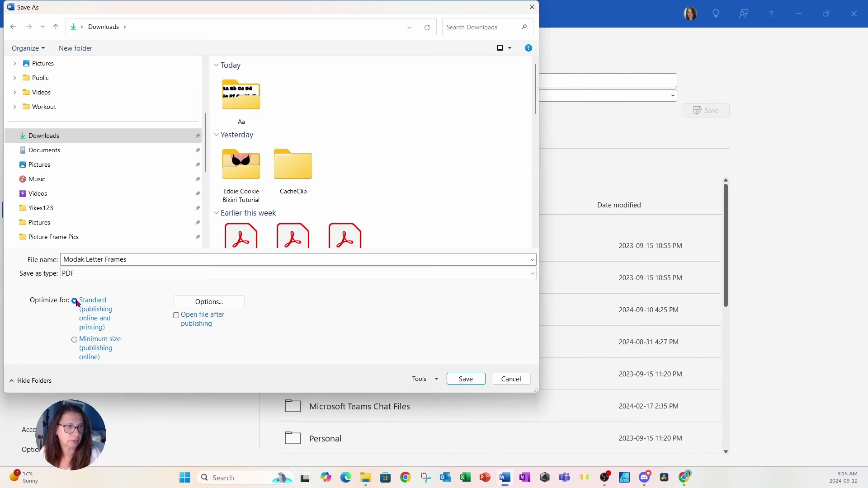
pyautogui.click(463, 381)
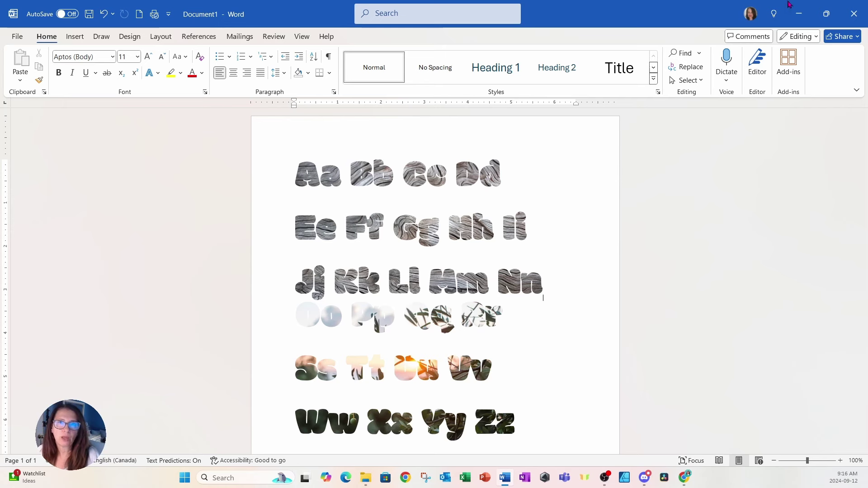
# Switch to the Aa design in Canva and add a blank third page
pyautogui.click(798, 14)
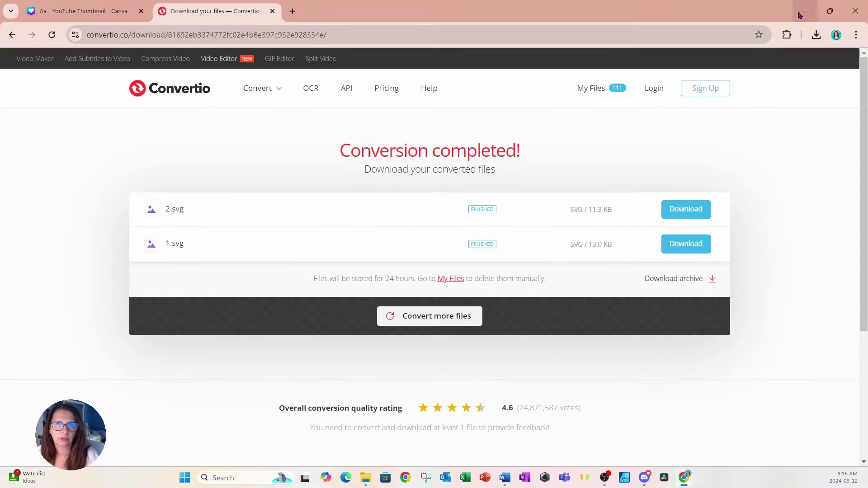
pyautogui.click(94, 11)
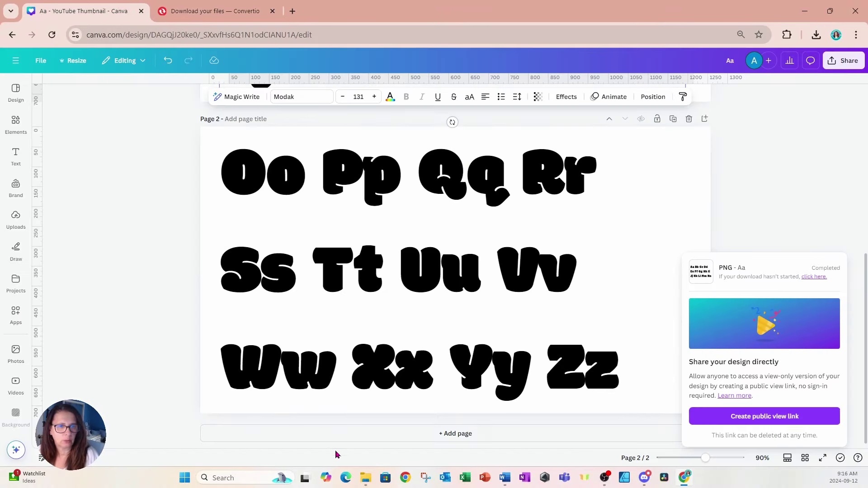
pyautogui.click(330, 437)
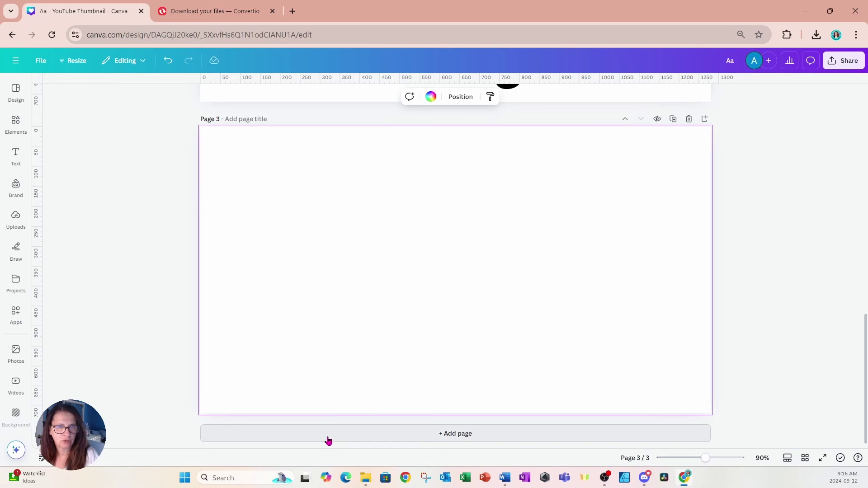
# Upload the Modak Letter Frames PDF from the Downloads folder to Canva and display the projects list
pyautogui.click(365, 477)
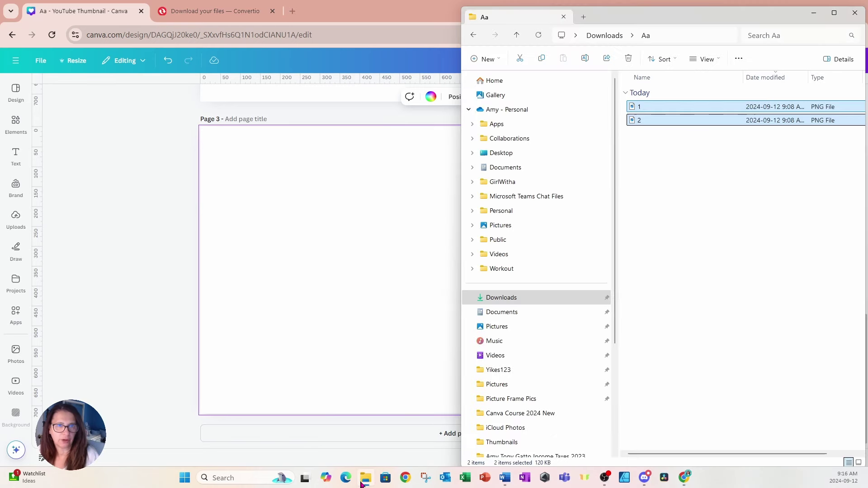
pyautogui.click(497, 299)
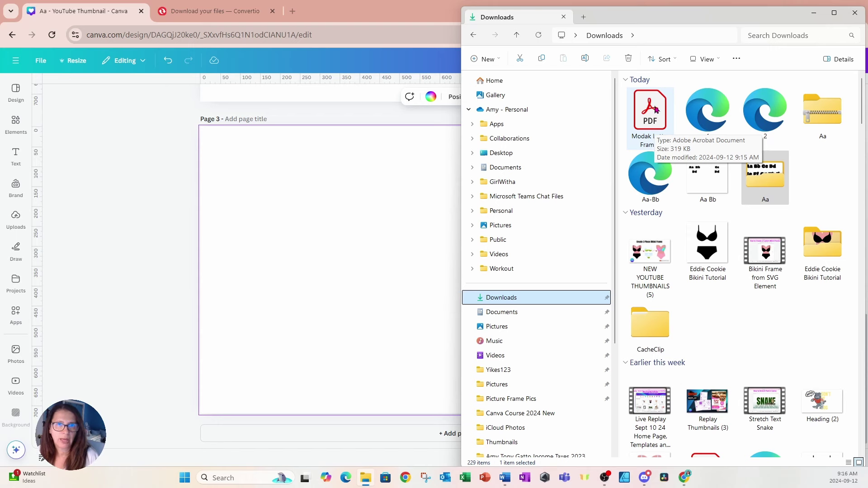
pyautogui.moveTo(652, 117); pyautogui.dragTo(333, 242)
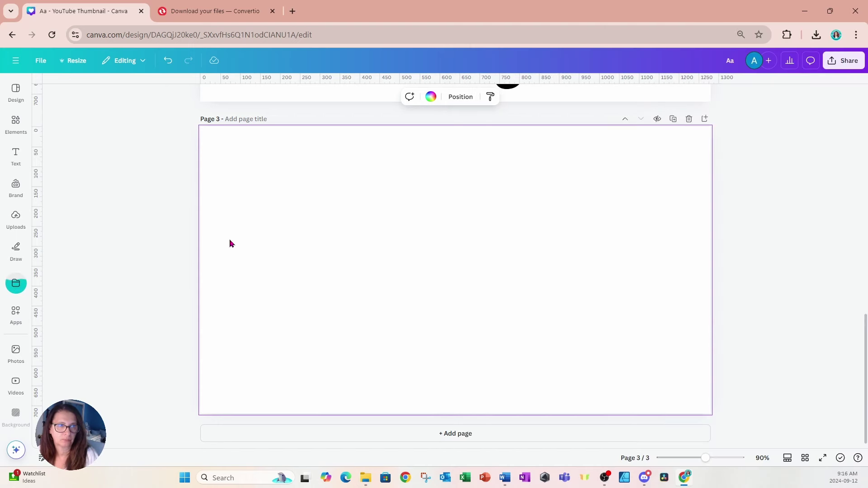
pyautogui.click(16, 283)
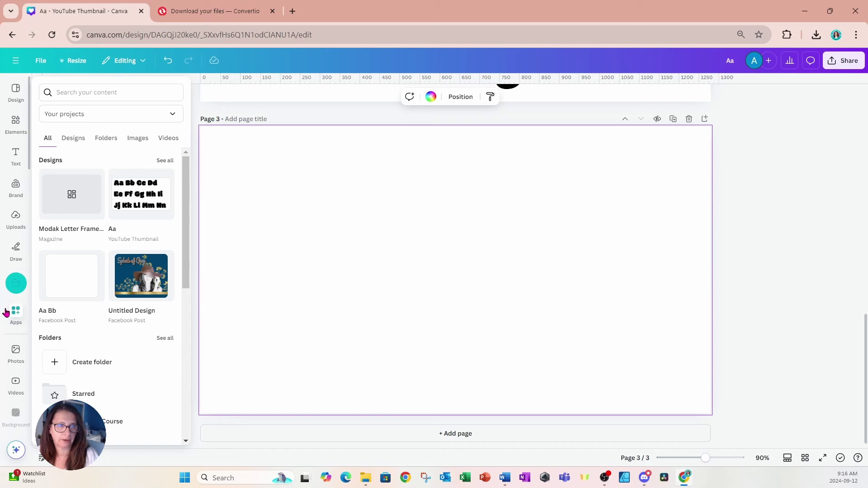
pyautogui.click(14, 283)
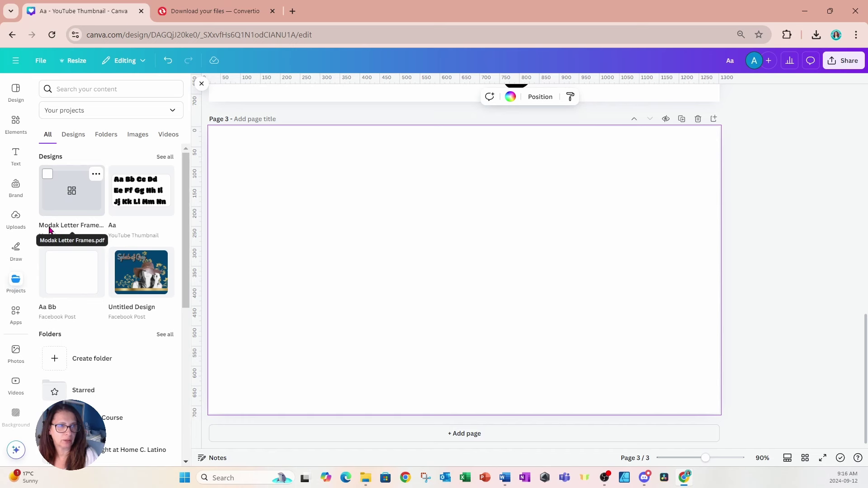
# Place the imported Modak Letter Frames design on page 3, enlarge all its letters together, centre them on the page and deselect them
pyautogui.click(64, 195)
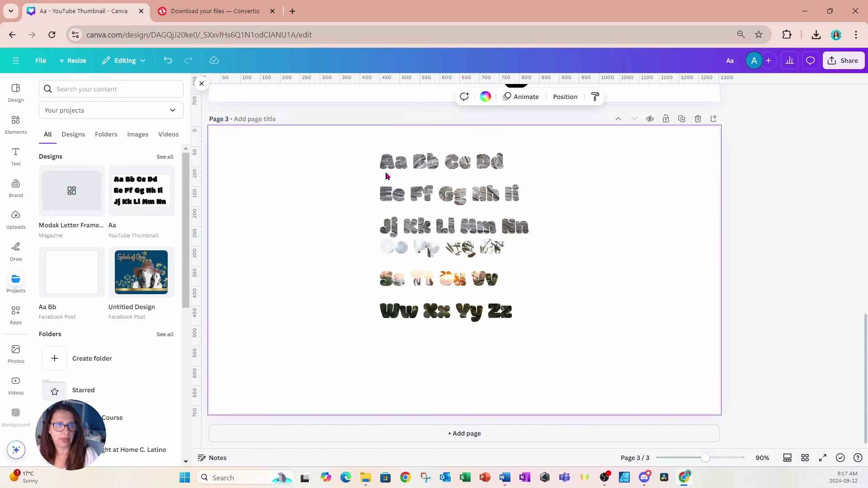
pyautogui.moveTo(344, 145); pyautogui.dragTo(591, 347)
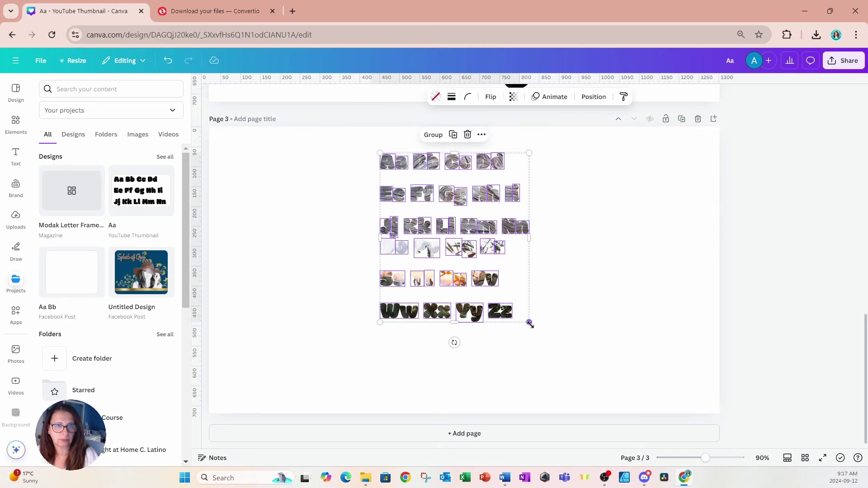
pyautogui.moveTo(529, 323); pyautogui.dragTo(629, 404)
pyautogui.moveTo(585, 328); pyautogui.dragTo(548, 312)
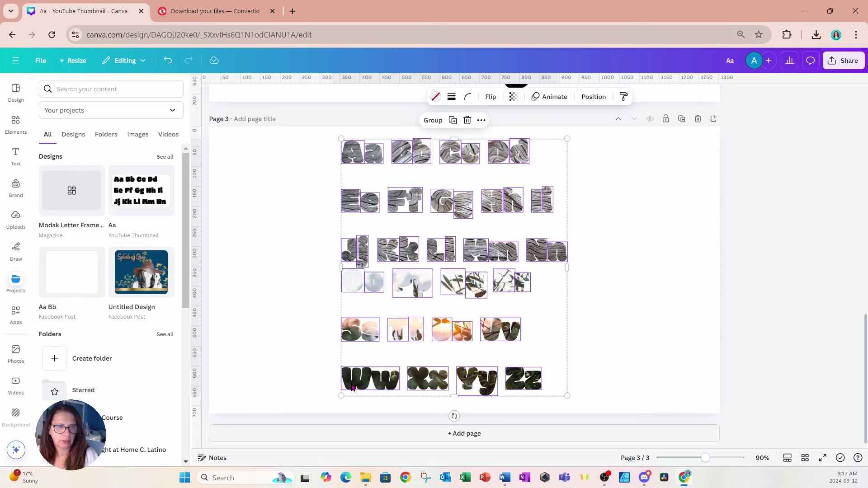
pyautogui.click(318, 378)
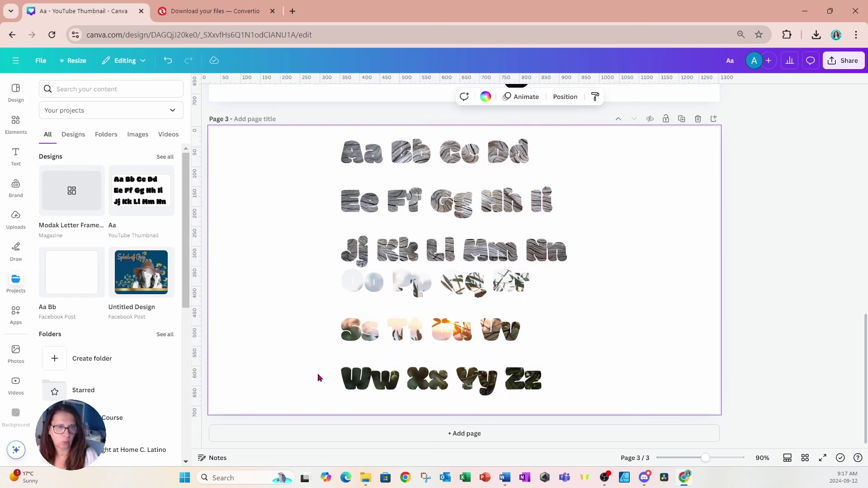
# Check on page 3 how the letters Ww, Xx, Yy and Zz can be selected
pyautogui.click(357, 388)
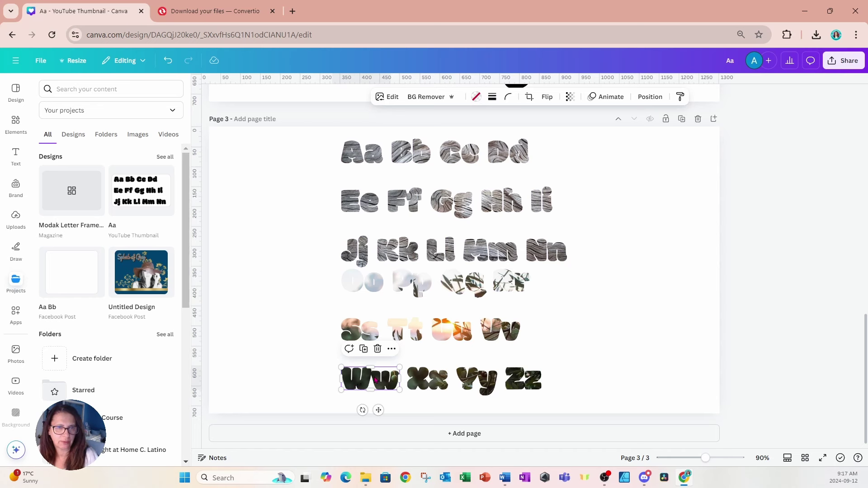
pyautogui.moveTo(705, 458); pyautogui.dragTo(720, 458)
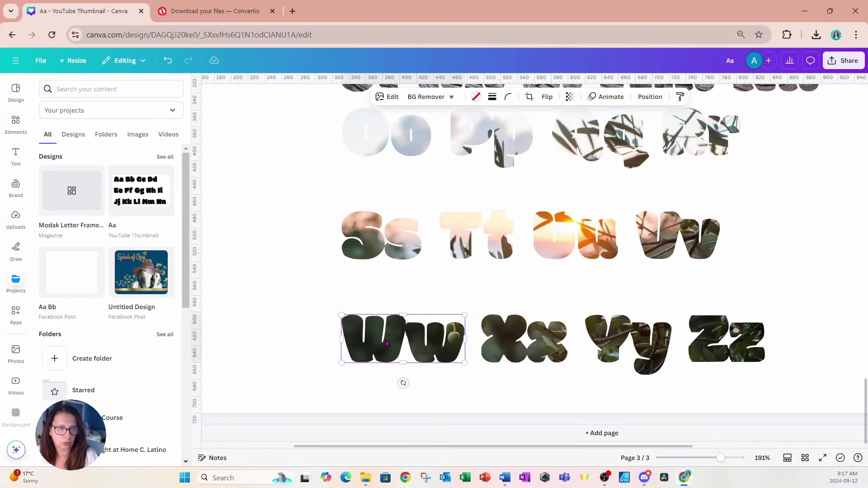
pyautogui.click(517, 356)
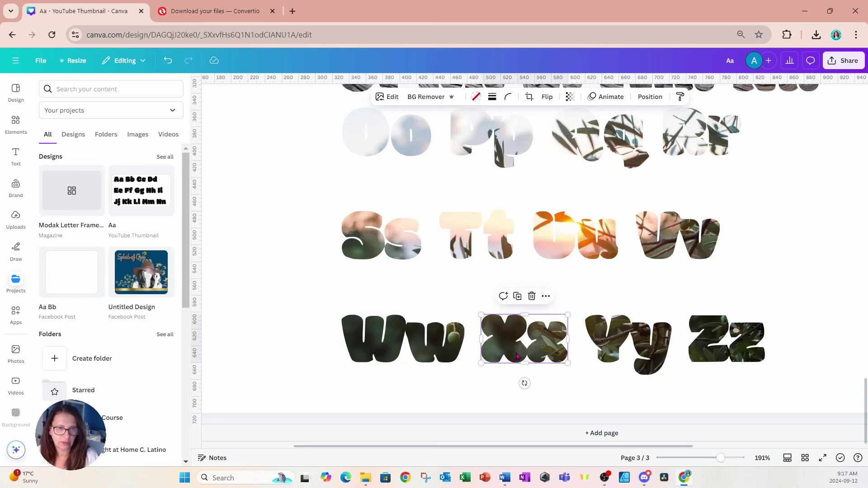
pyautogui.click(623, 348)
pyautogui.click(714, 347)
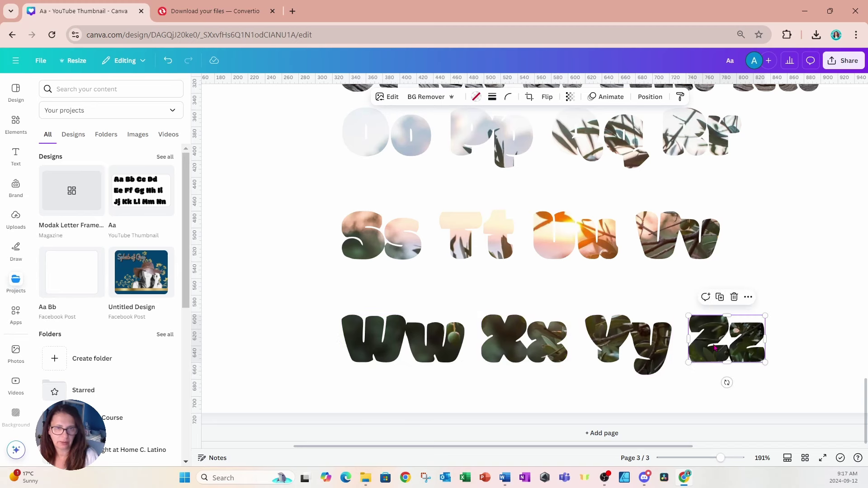
# Set the letter spacing of the black Modak alphabet text on page 2 to 13 and deselect it
pyautogui.scroll(15, 714, 347)
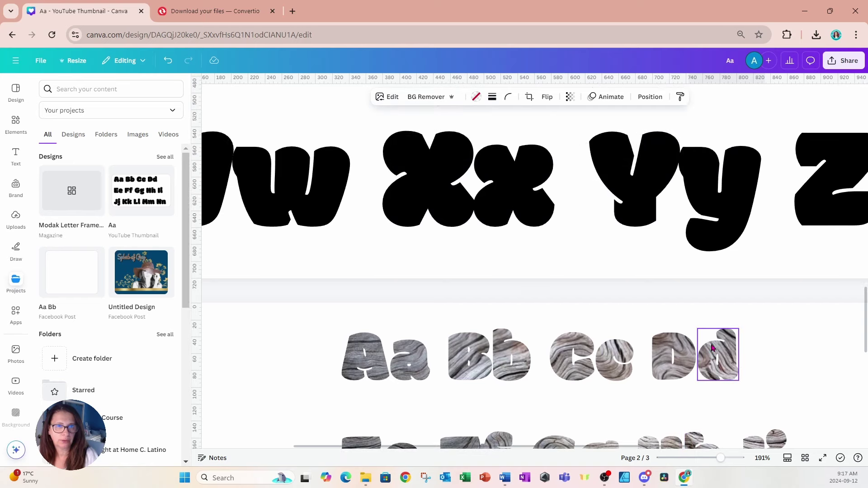
pyautogui.moveTo(720, 460); pyautogui.dragTo(709, 459)
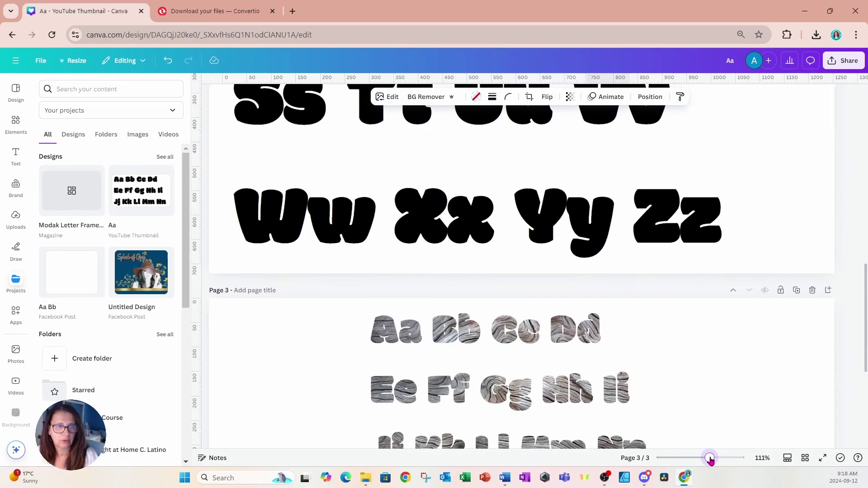
pyautogui.click(319, 217)
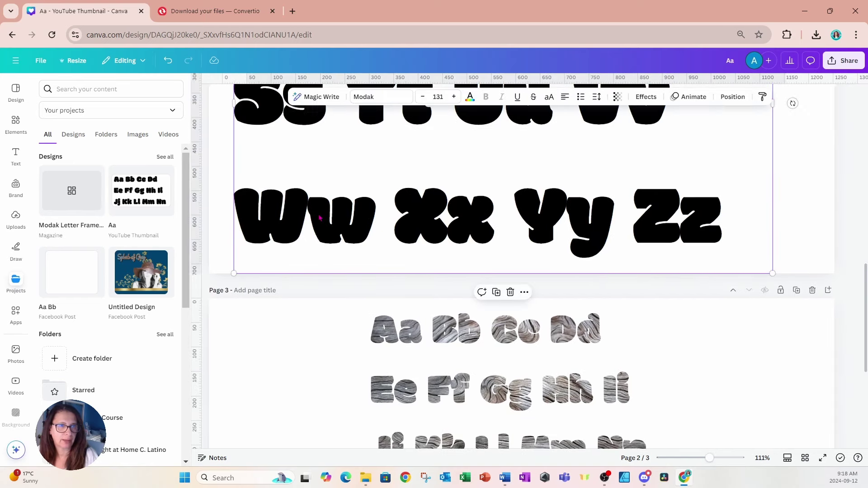
pyautogui.click(596, 98)
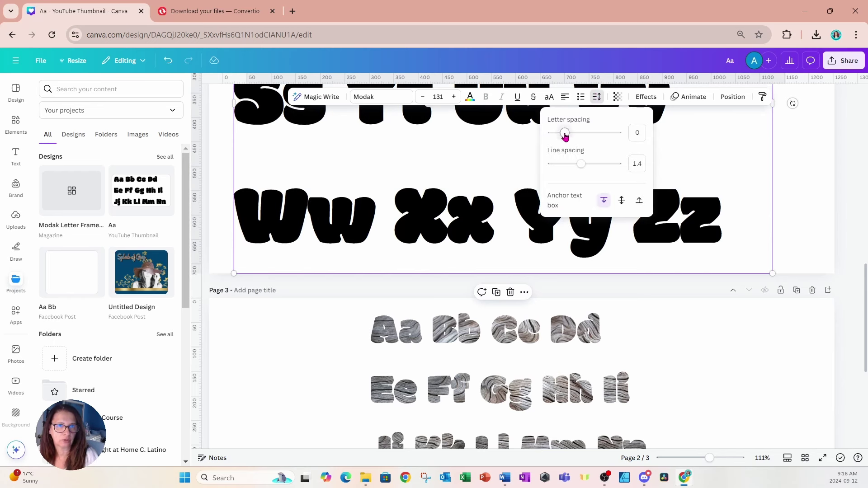
pyautogui.moveTo(565, 136); pyautogui.dragTo(566, 137)
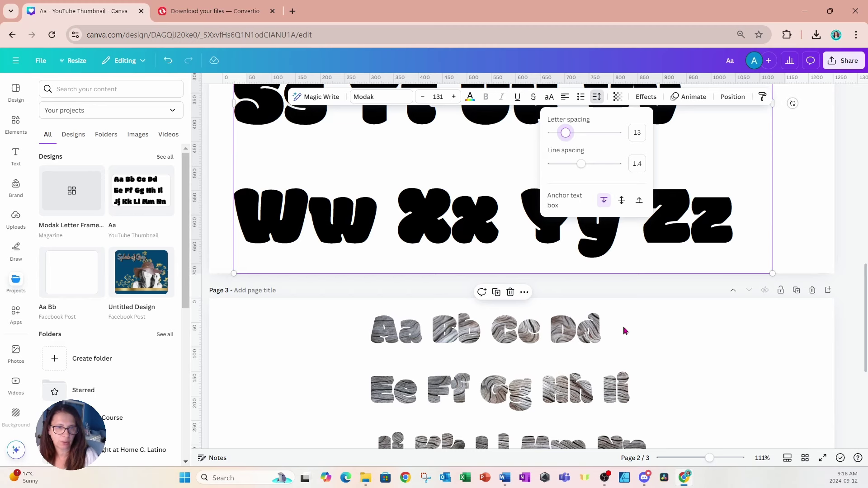
pyautogui.click(691, 352)
# Remove the wood-grain picture from the capital A frame on page 3 and detach it from the lowercase a frame
pyautogui.scroll(-5, 690, 353)
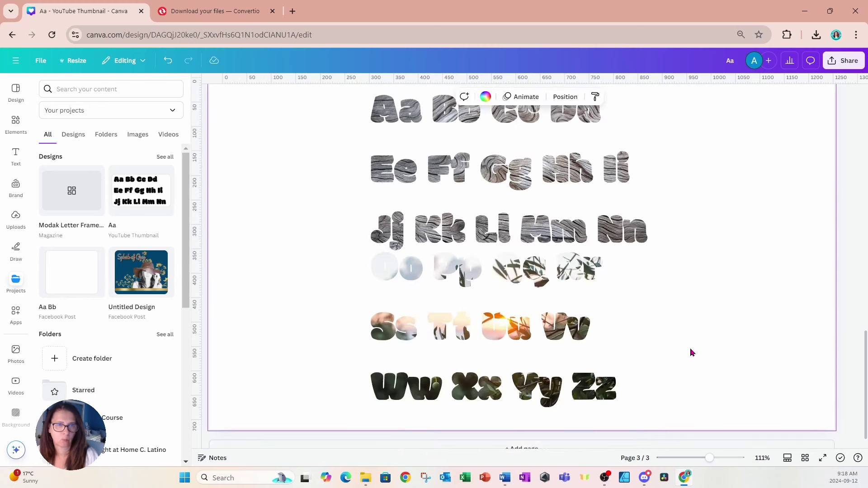
pyautogui.scroll(2, 690, 353)
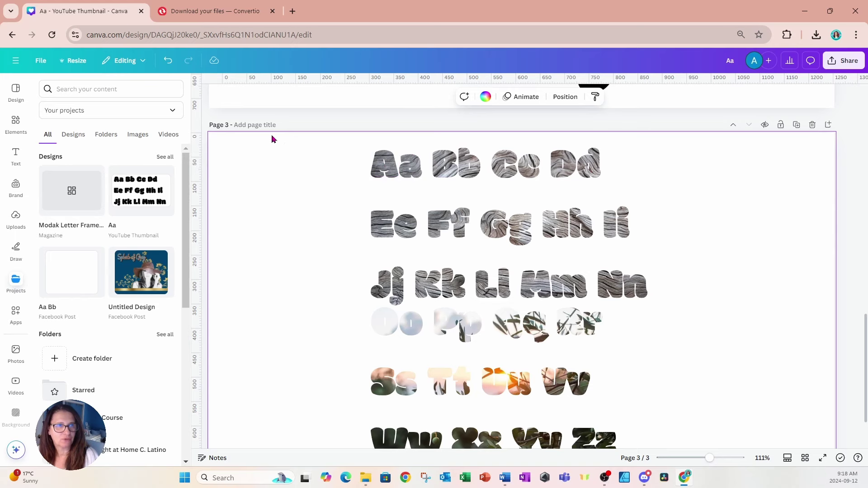
pyautogui.click(199, 88)
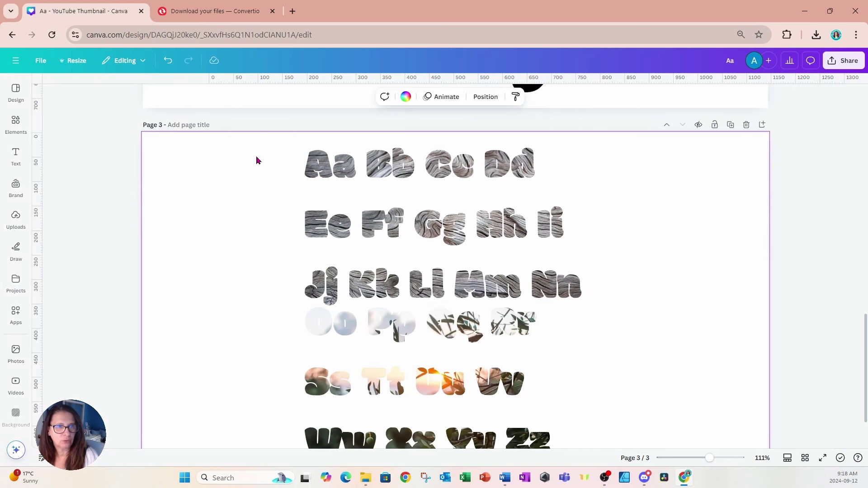
pyautogui.moveTo(709, 459); pyautogui.dragTo(715, 458)
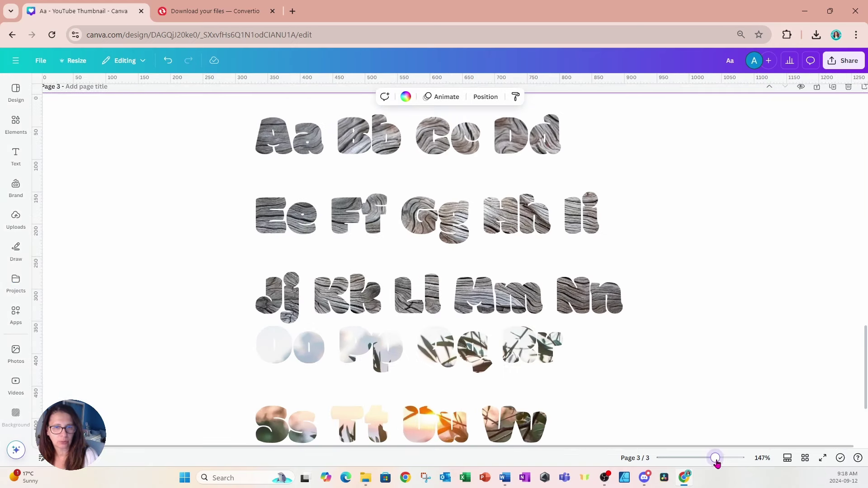
pyautogui.scroll(3, 723, 407)
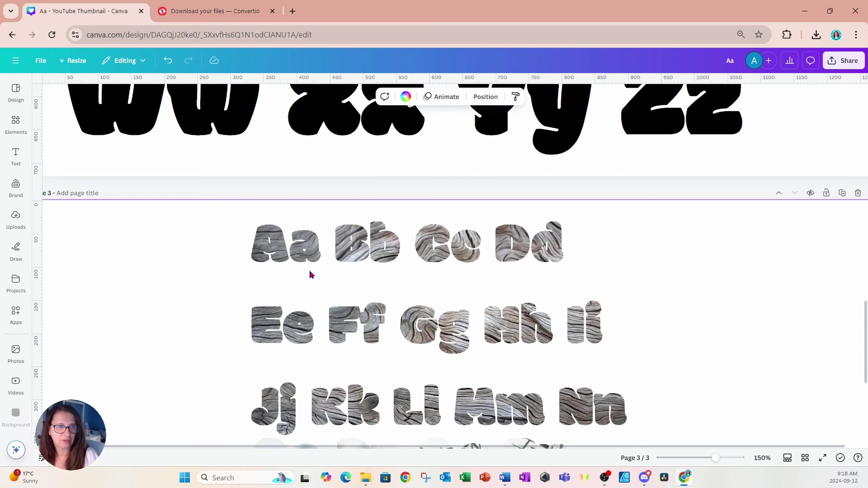
pyautogui.scroll(-2, 309, 270)
pyautogui.click(263, 199)
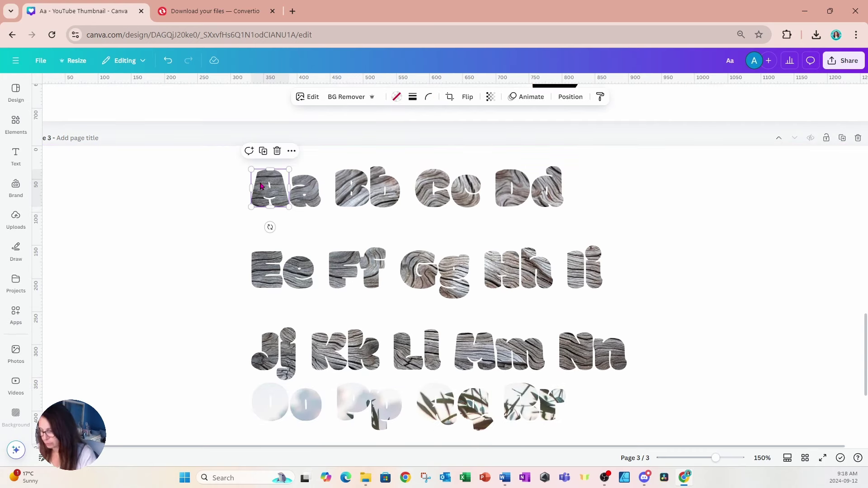
pyautogui.press('Delete')
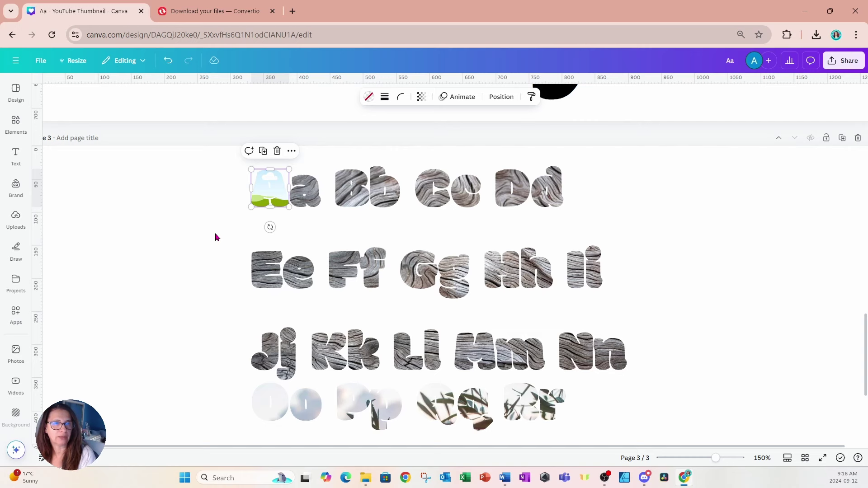
pyautogui.click(306, 197)
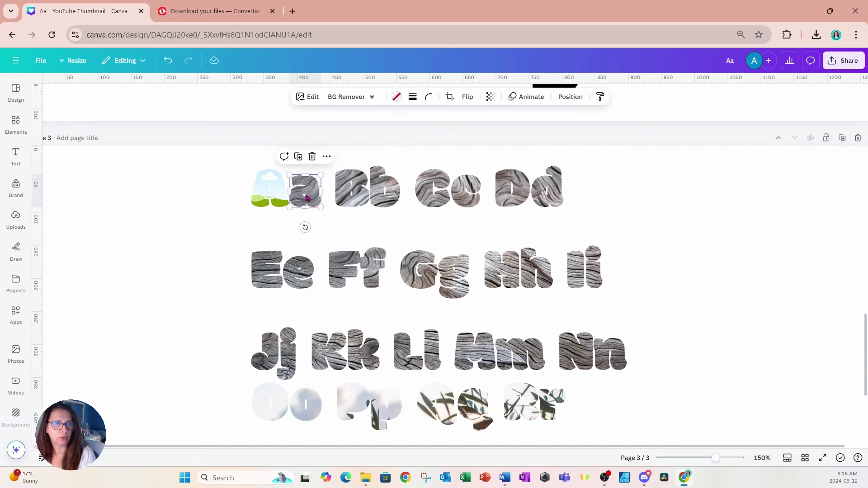
pyautogui.rightClick(306, 197)
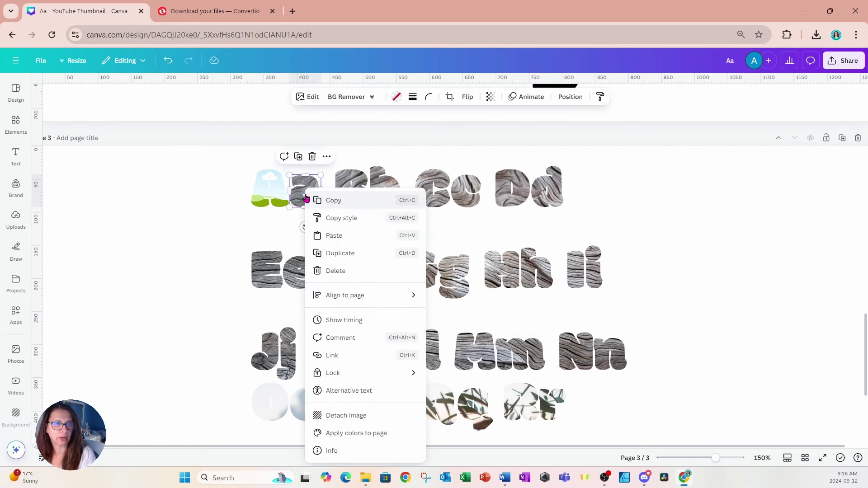
pyautogui.click(346, 415)
pyautogui.click(463, 175)
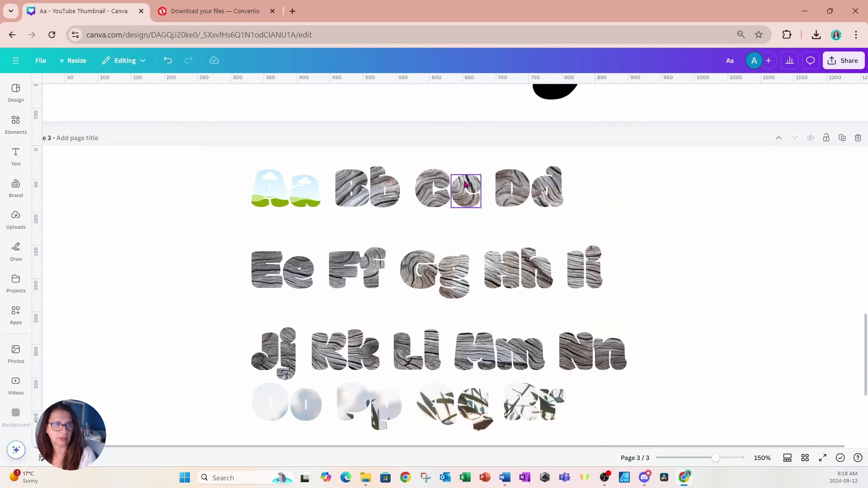
# Remove the wood-grain pictures from the Bb, Cc and Dd letter frames on page 3
pyautogui.click(355, 196)
pyautogui.hotkey('ctrl', 'v')
pyautogui.click(384, 190)
pyautogui.hotkey('ctrl', 'v')
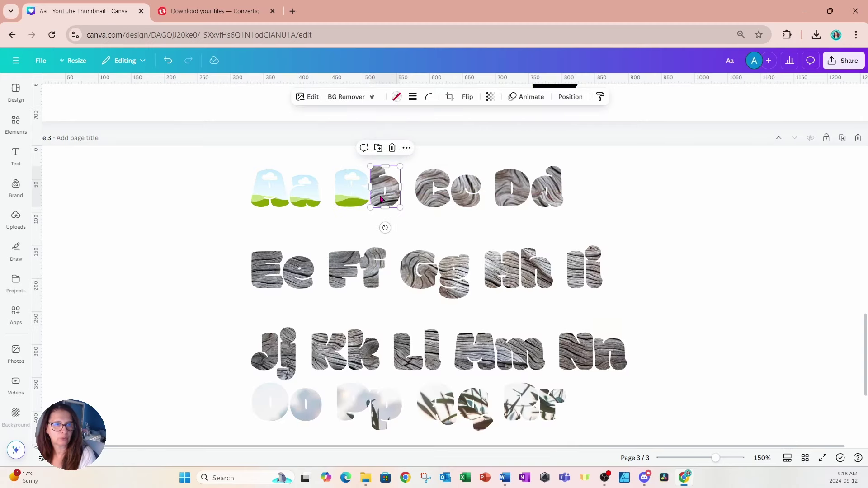
pyautogui.click(433, 192)
pyautogui.hotkey('ctrl', 'v')
pyautogui.click(465, 189)
pyautogui.hotkey('ctrl', 'v')
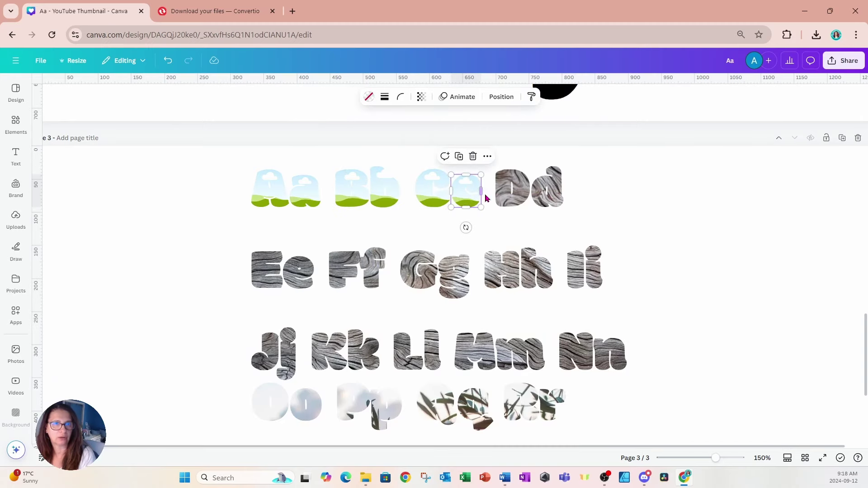
pyautogui.click(512, 187)
pyautogui.hotkey('ctrl', 'v')
pyautogui.click(547, 186)
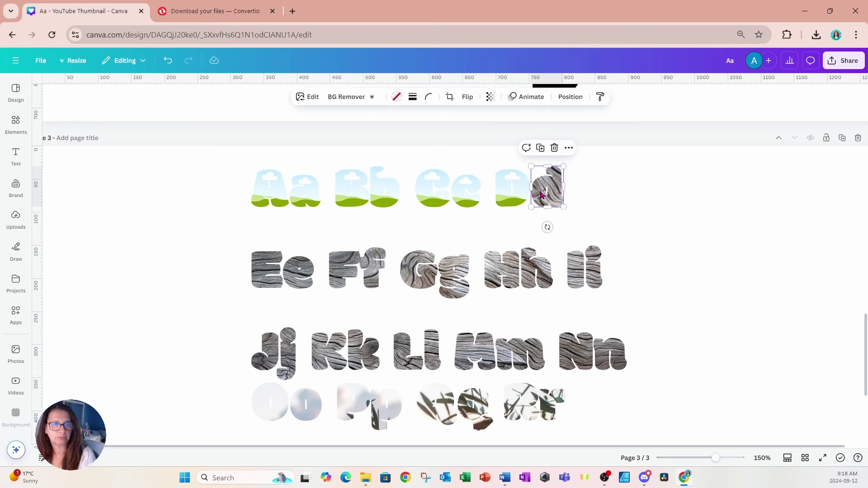
pyautogui.hotkey('ctrl', 'v')
# Remove the wood-grain pictures from the Mm and Nn letter frames in the third row of page 3
pyautogui.click(483, 350)
pyautogui.hotkey('ctrl', 'v')
pyautogui.click(507, 354)
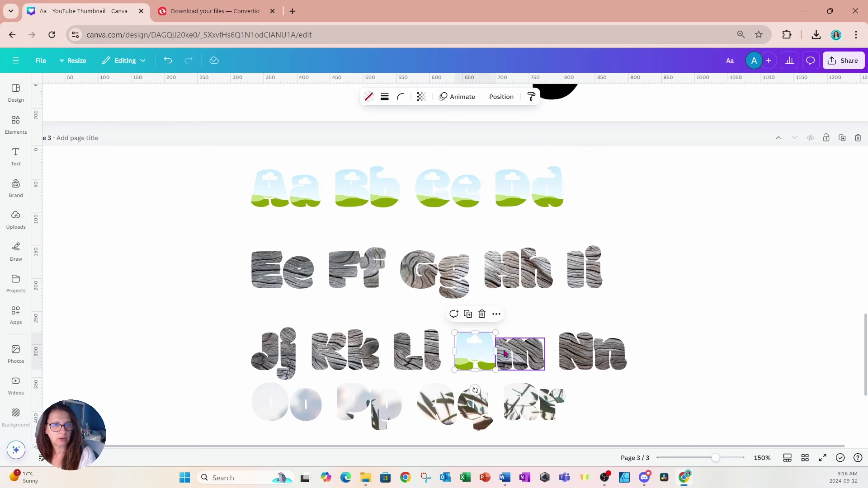
pyautogui.hotkey('ctrl', 'v')
pyautogui.scroll(-2, 627, 352)
pyautogui.scroll(-4, 627, 352)
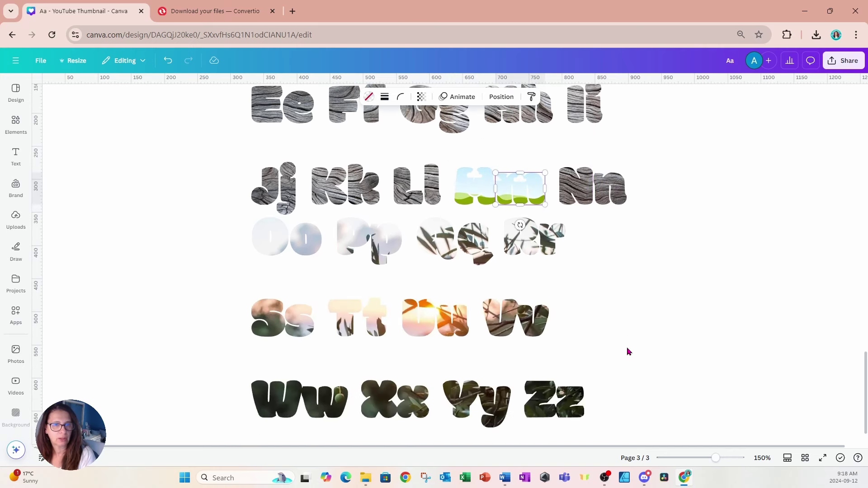
pyautogui.scroll(4, 627, 352)
pyautogui.click(576, 296)
pyautogui.hotkey('ctrl', 'v')
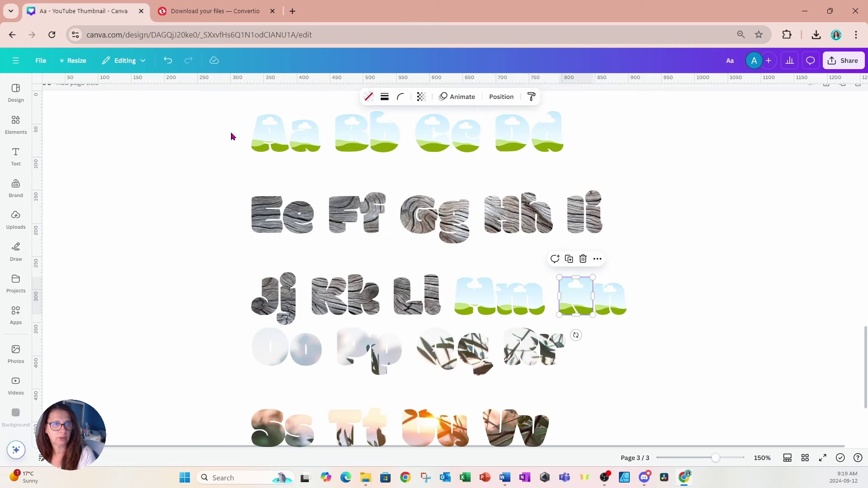
# Copy the capital A, lowercase a and lowercase n frames from page 3 and add a blank fourth page for them
pyautogui.moveTo(231, 135); pyautogui.dragTo(327, 147)
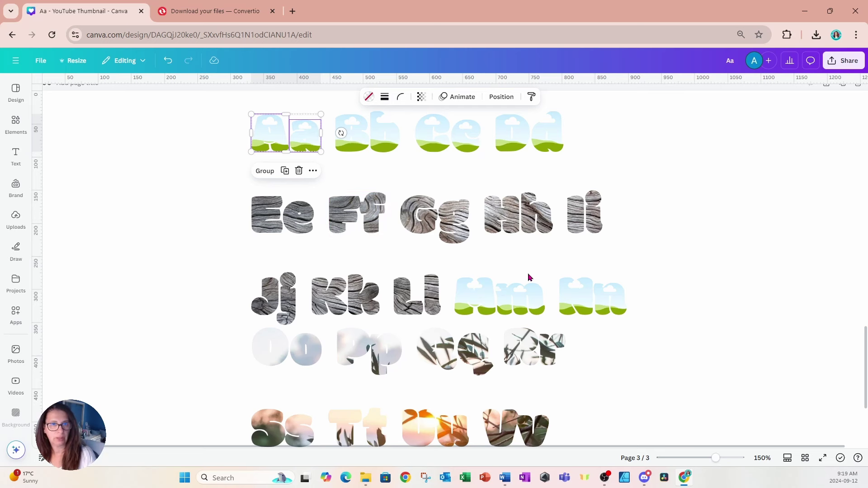
pyautogui.click(605, 302)
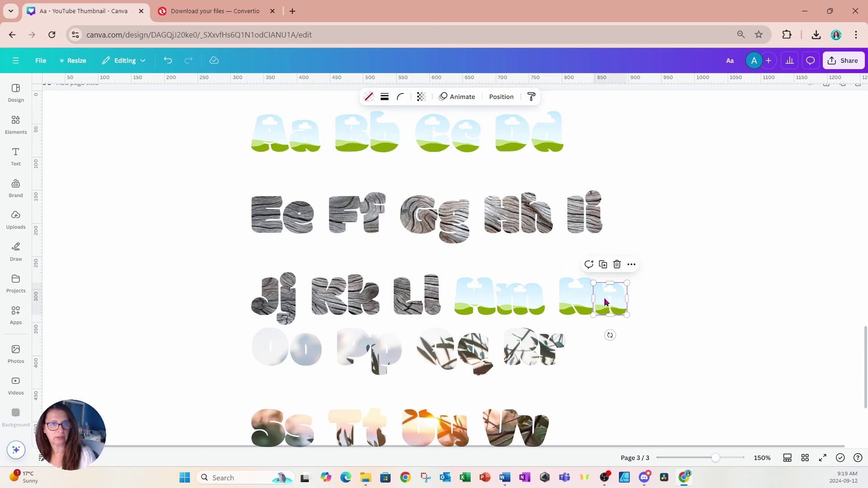
pyautogui.keyDown('shift'); pyautogui.click(319, 147); pyautogui.keyUp('shift')
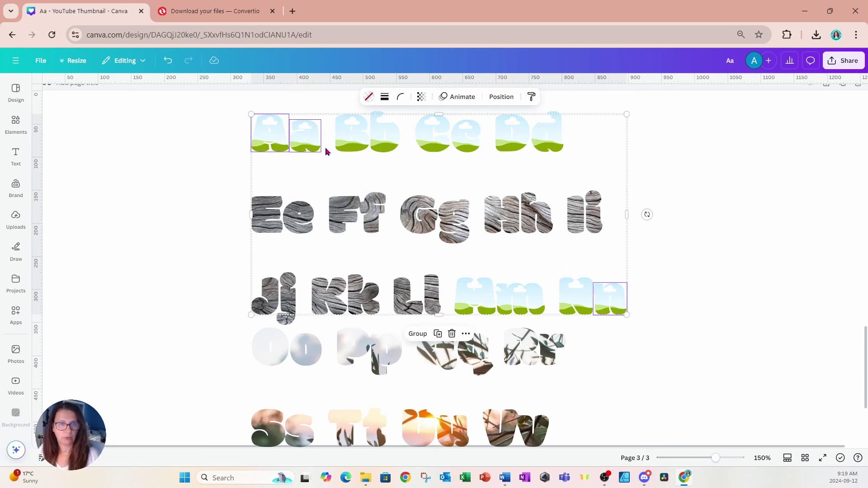
pyautogui.scroll(-3, 791, 231)
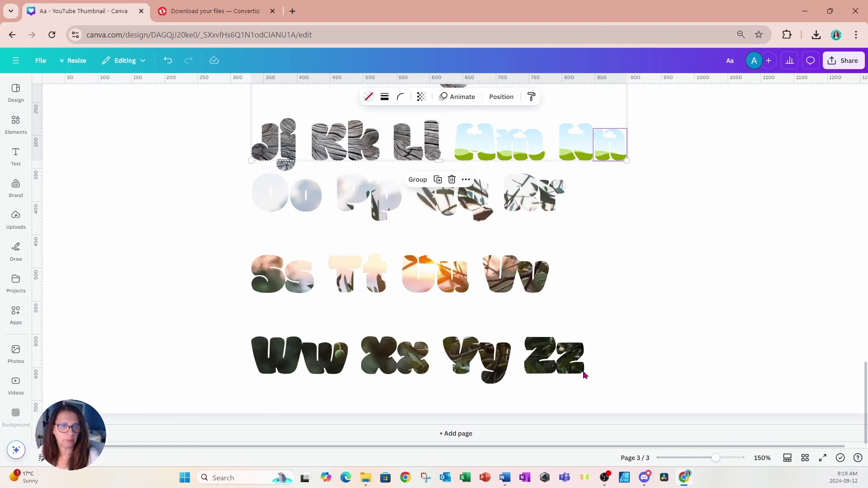
pyautogui.click(551, 433)
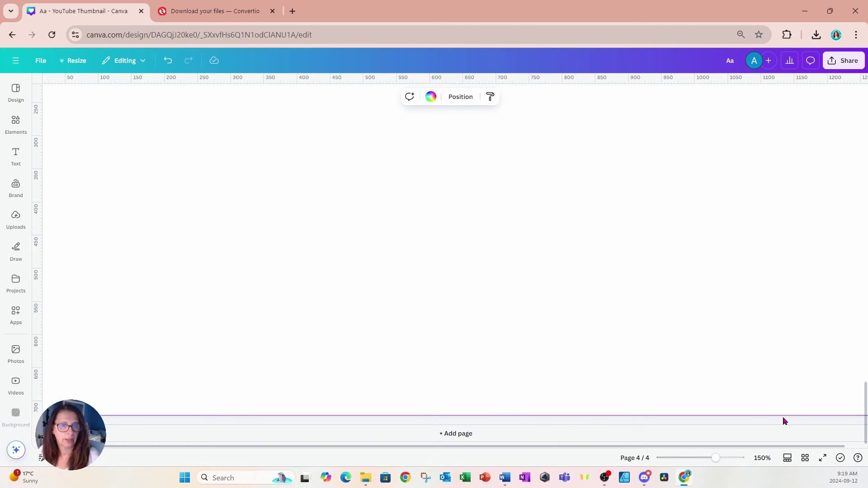
pyautogui.moveTo(718, 461); pyautogui.dragTo(710, 460)
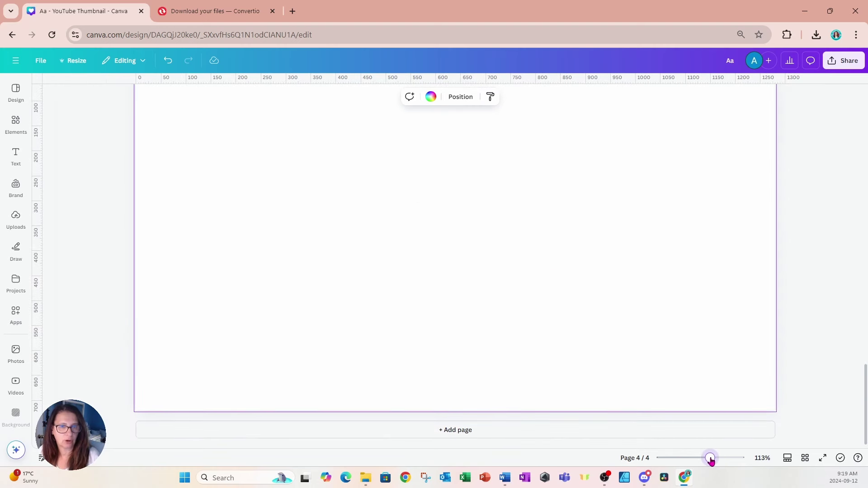
pyautogui.click(533, 414)
# Duplicate the lowercase n frame on page 4 and line up the capital A, two n's and lowercase a in a row
pyautogui.moveTo(218, 179); pyautogui.dragTo(434, 212)
pyautogui.moveTo(347, 201); pyautogui.dragTo(360, 312)
pyautogui.moveTo(568, 321); pyautogui.dragTo(449, 314)
pyautogui.click(400, 307)
pyautogui.click(394, 275)
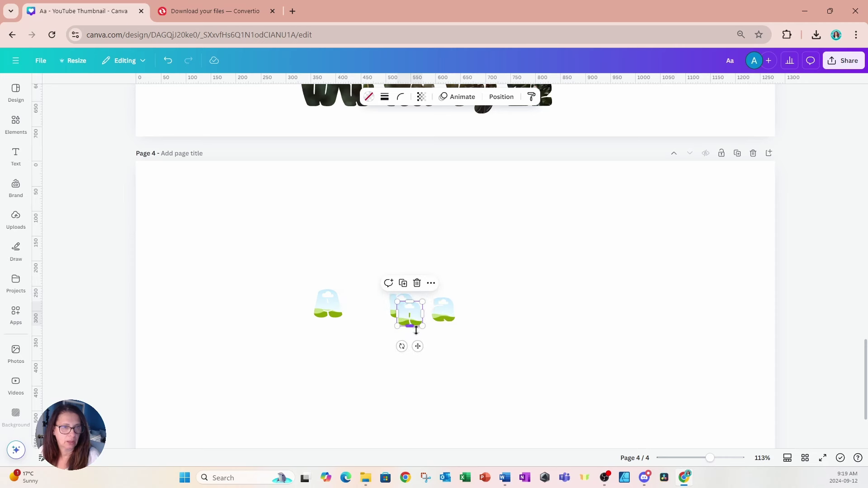
pyautogui.moveTo(416, 345); pyautogui.dragTo(365, 339)
pyautogui.click(401, 307)
pyautogui.moveTo(401, 306); pyautogui.dragTo(386, 310)
pyautogui.moveTo(443, 310); pyautogui.dragTo(416, 306)
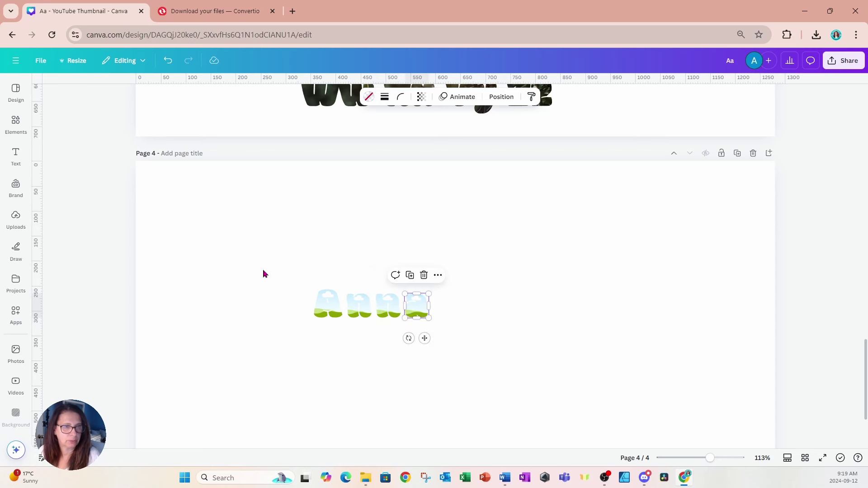
# Enlarge the four letter frames on page 4 together until they span most of the page width, and deselect them
pyautogui.moveTo(265, 274); pyautogui.dragTo(764, 452)
pyautogui.moveTo(751, 389); pyautogui.dragTo(682, 383)
pyautogui.click(683, 234)
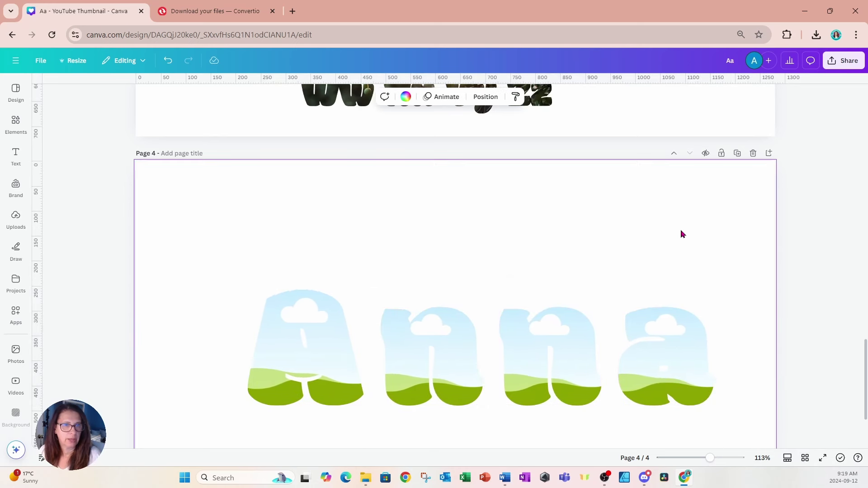
# Search the elements library for "flower" and limit the results to photos
pyautogui.click(15, 121)
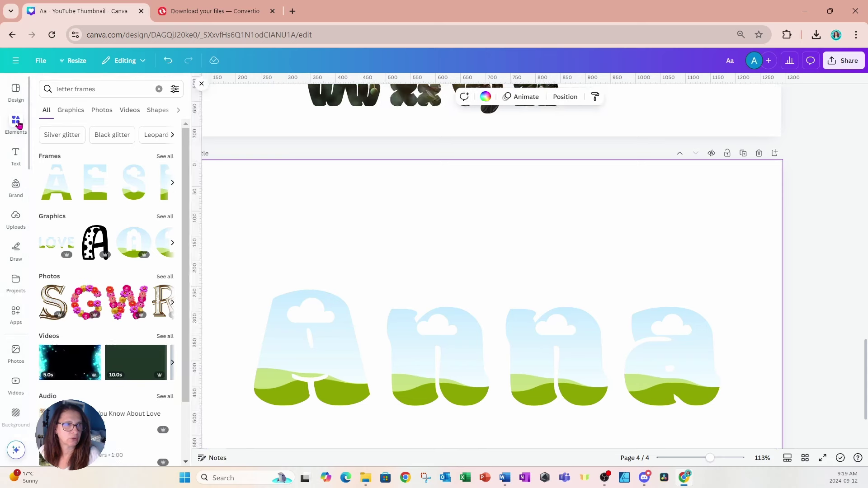
pyautogui.click(100, 89)
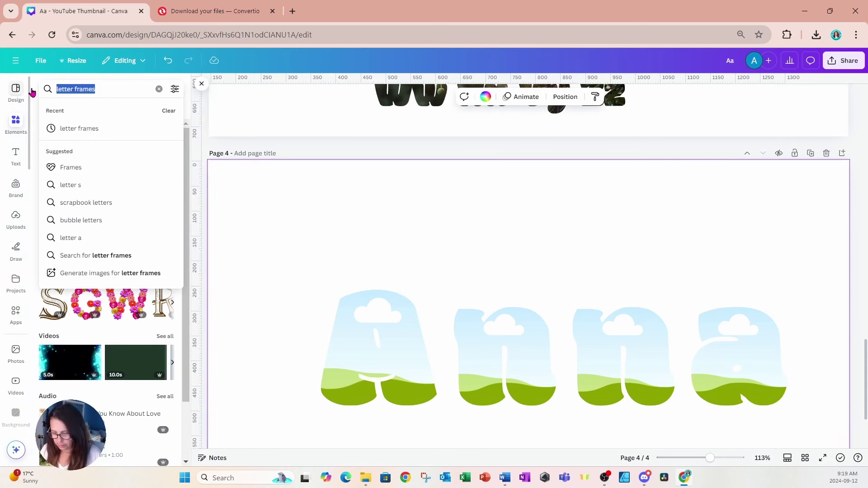
pyautogui.write('flower')
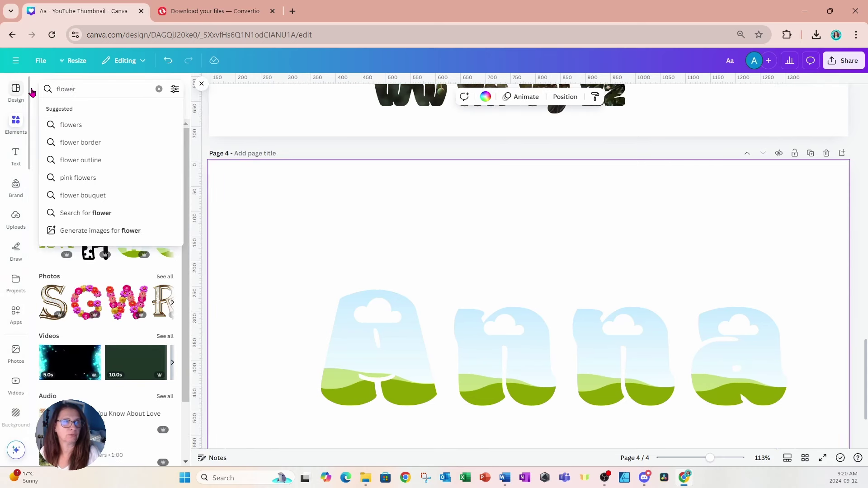
pyautogui.press('Return')
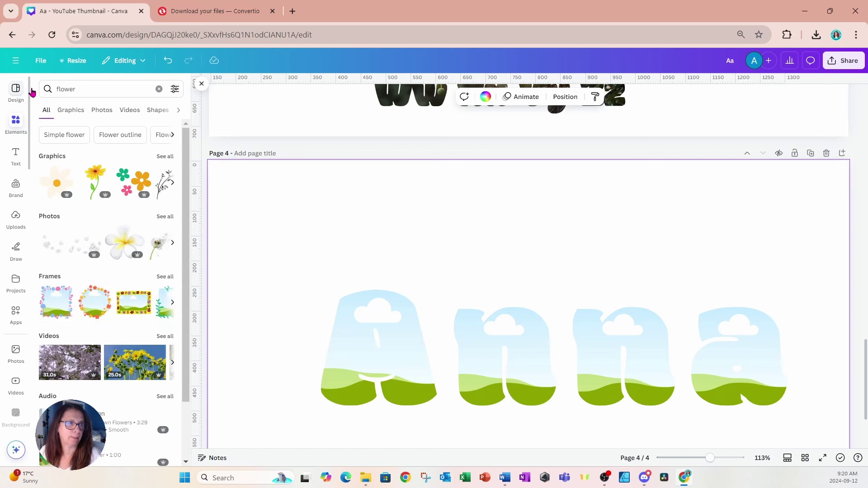
pyautogui.click(101, 110)
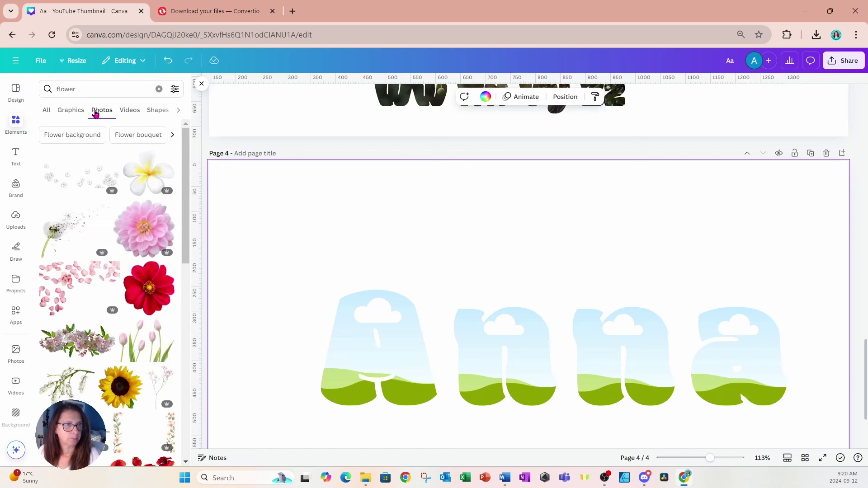
# Search the elements library for "flower background" and limit the results to photos
pyautogui.click(70, 109)
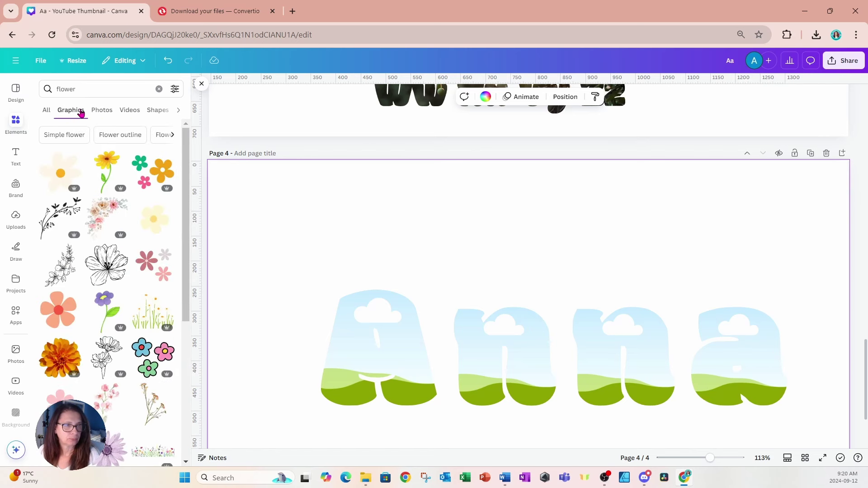
pyautogui.click(93, 89)
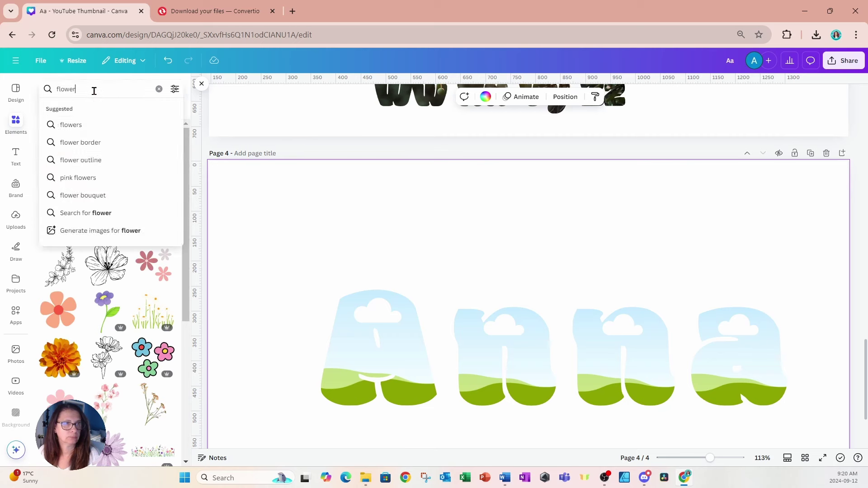
pyautogui.write('backg')
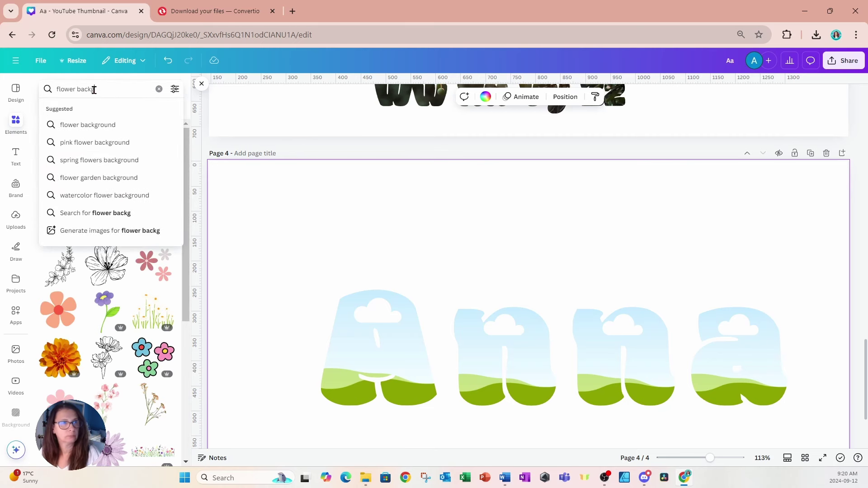
pyautogui.write('round')
pyautogui.press('Return')
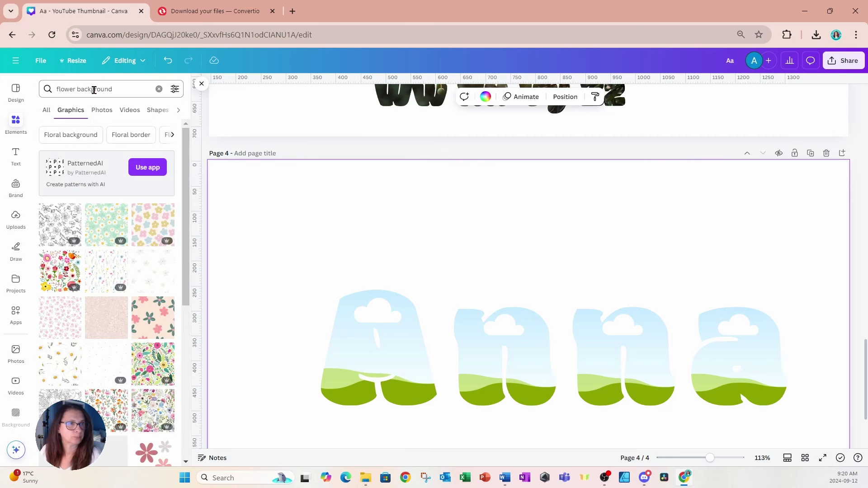
pyautogui.click(95, 111)
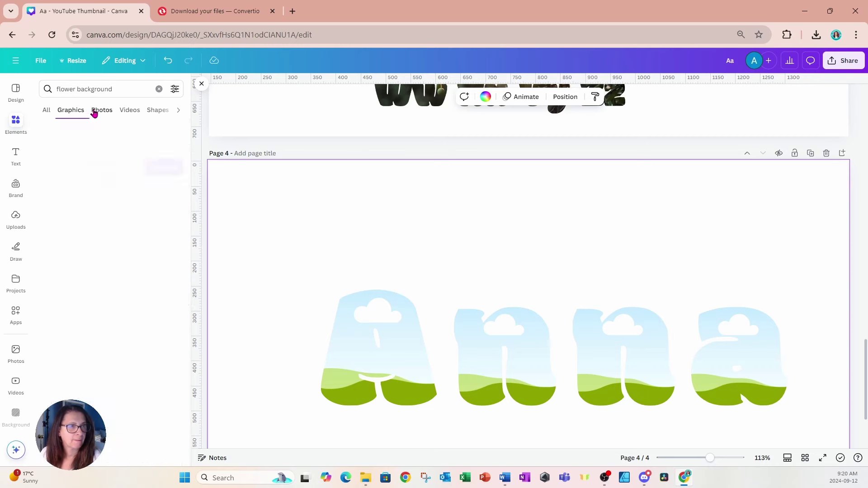
# Fill the capital A frame with the watercolor hibiscus photo and the first n frame with the pink and purple roses photo
pyautogui.click(75, 221)
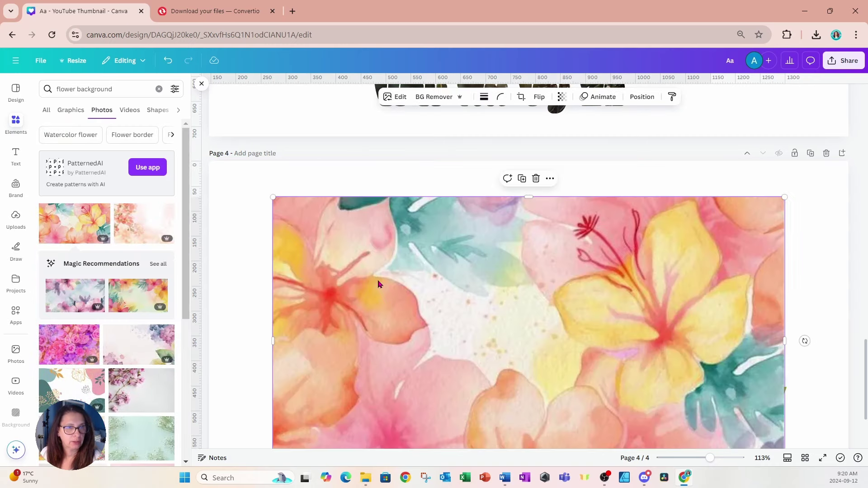
pyautogui.moveTo(378, 285); pyautogui.dragTo(375, 316)
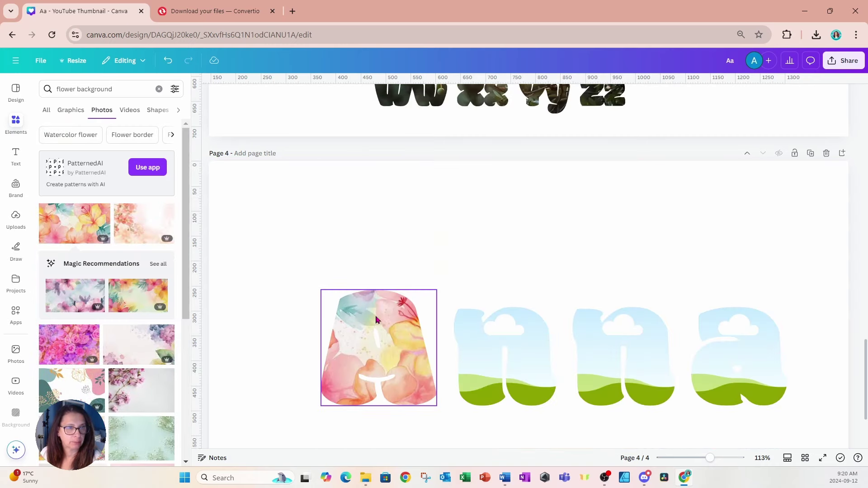
pyautogui.click(70, 346)
pyautogui.moveTo(497, 343); pyautogui.dragTo(504, 357)
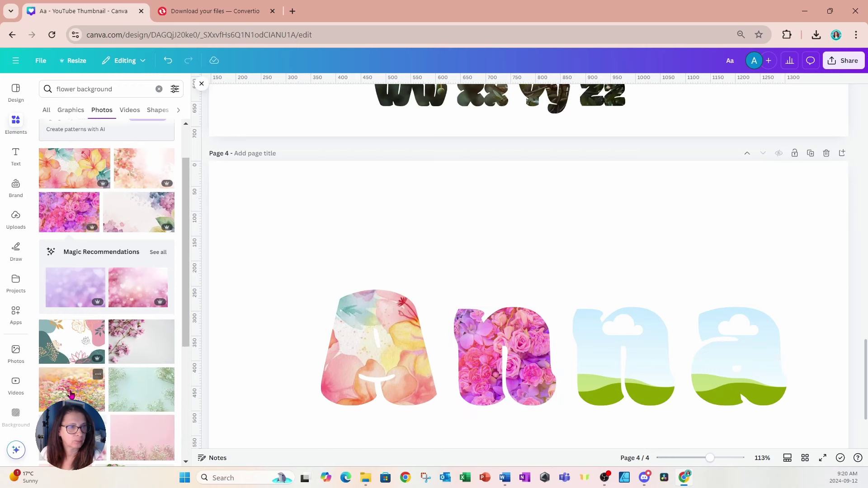
# Fill the second n frame with the orange flower field photo and the lowercase a with the recommended photo of purple flowers in grass
pyautogui.click(72, 393)
pyautogui.moveTo(447, 383); pyautogui.dragTo(626, 357)
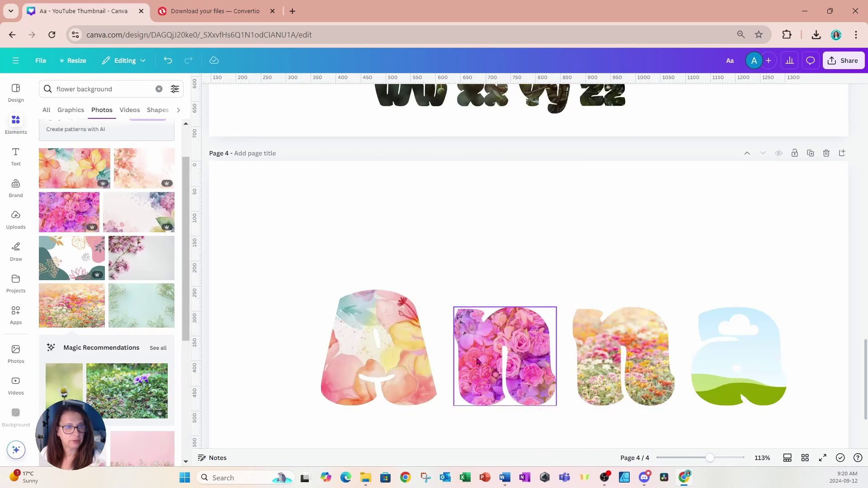
pyautogui.click(133, 389)
pyautogui.moveTo(681, 338); pyautogui.dragTo(724, 348)
# Stretch the capital A upward to make it taller, and place the first n against it with a slight clockwise tilt
pyautogui.click(381, 319)
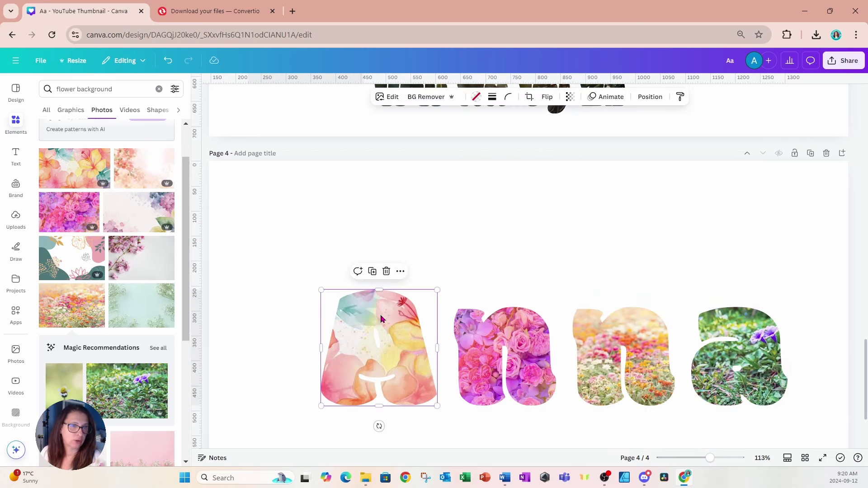
pyautogui.moveTo(378, 291); pyautogui.dragTo(378, 257)
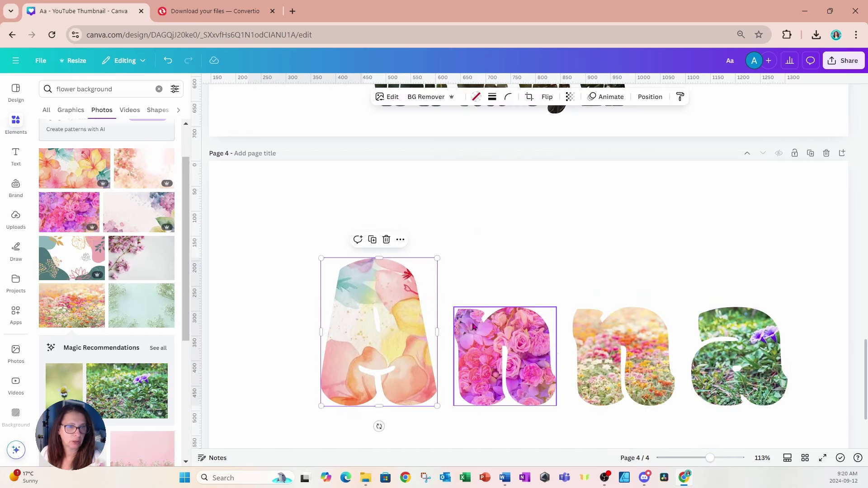
pyautogui.click(478, 331)
pyautogui.moveTo(477, 332); pyautogui.dragTo(469, 351)
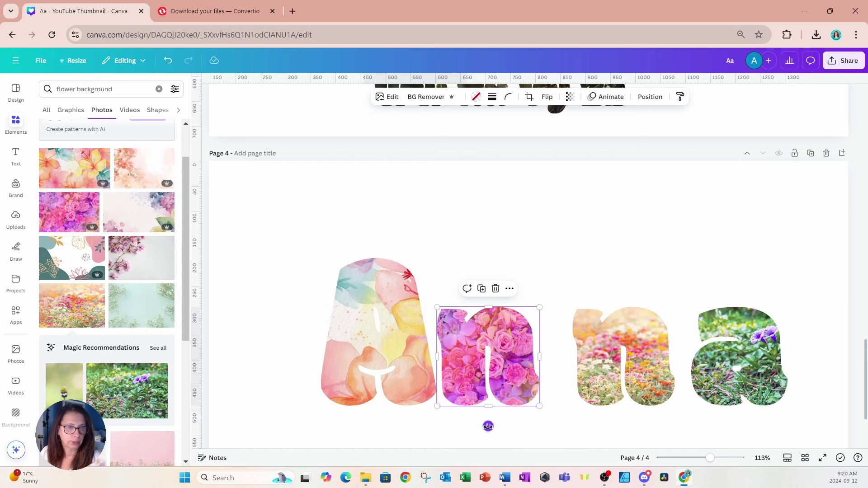
pyautogui.moveTo(488, 426)
pyautogui.mouseDown()
pyautogui.moveTo(476, 430)
pyautogui.moveTo(479, 422)
pyautogui.mouseUp()
# Place the second n against the first with a slight counterclockwise tilt, and close the gap to the lowercase a
pyautogui.moveTo(599, 378); pyautogui.dragTo(560, 371)
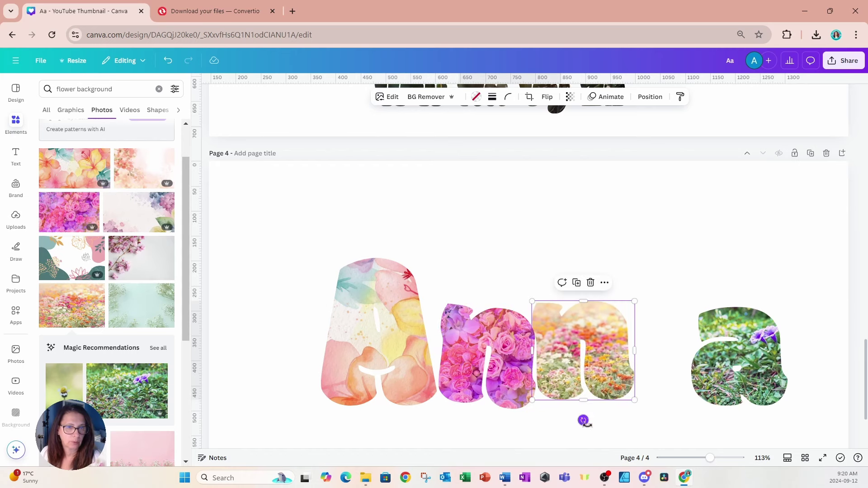
pyautogui.moveTo(584, 420); pyautogui.dragTo(594, 396)
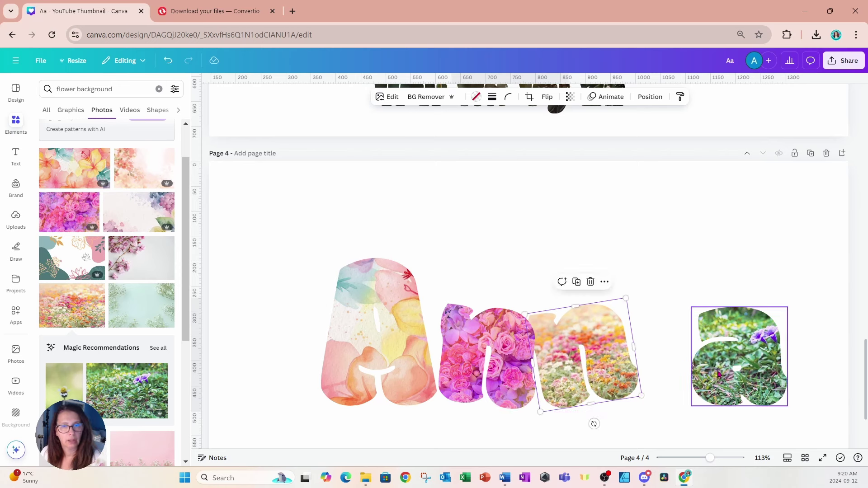
pyautogui.moveTo(742, 363); pyautogui.dragTo(691, 363)
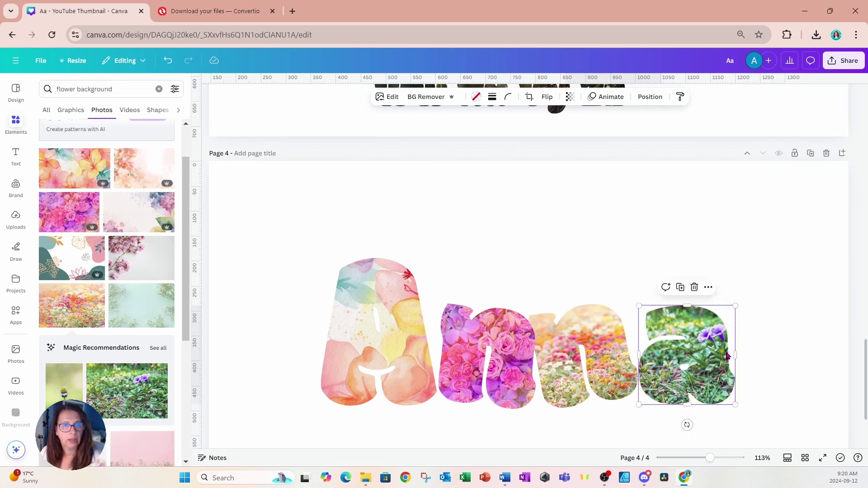
pyautogui.click(301, 256)
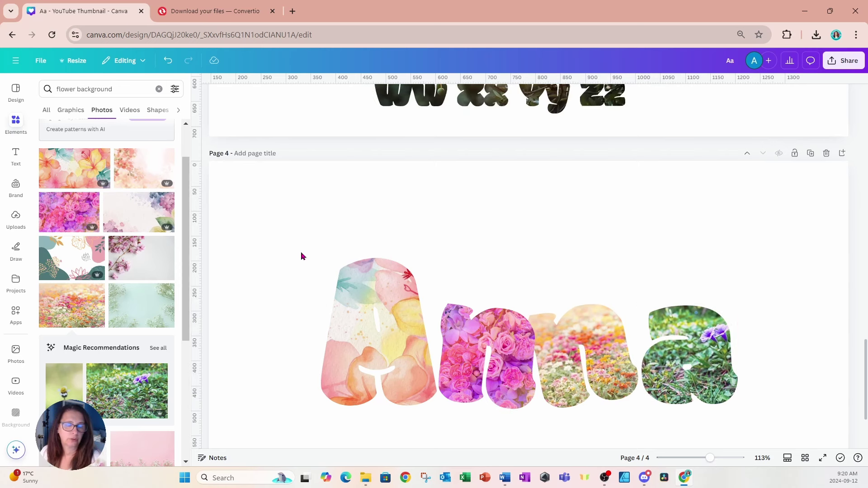
# Give the capital A a solid border of weight 4 in the dark green from the grass photo's colors
pyautogui.click(370, 323)
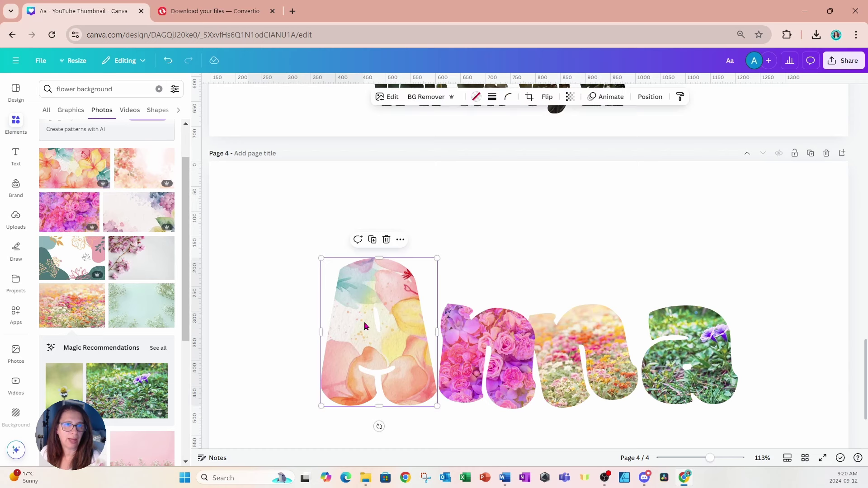
pyautogui.click(491, 100)
pyautogui.click(467, 125)
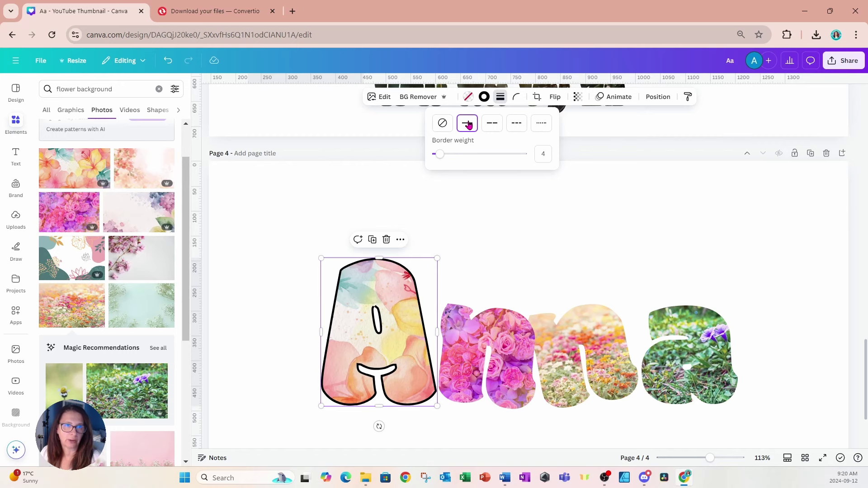
pyautogui.click(484, 97)
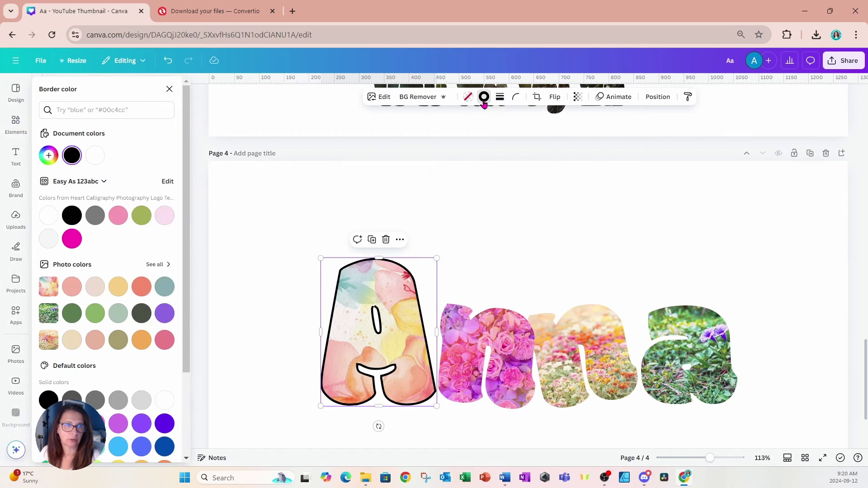
pyautogui.click(72, 313)
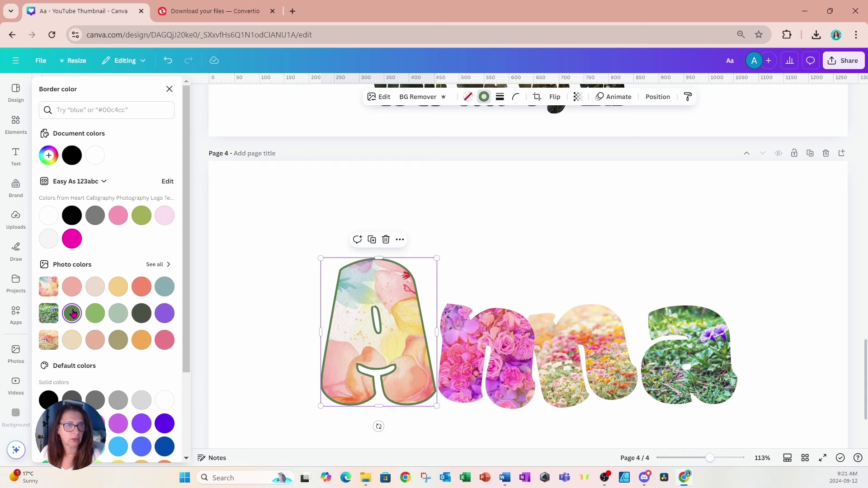
# Give the first n a solid border of weight 4 in the same dark green as the capital A
pyautogui.click(459, 348)
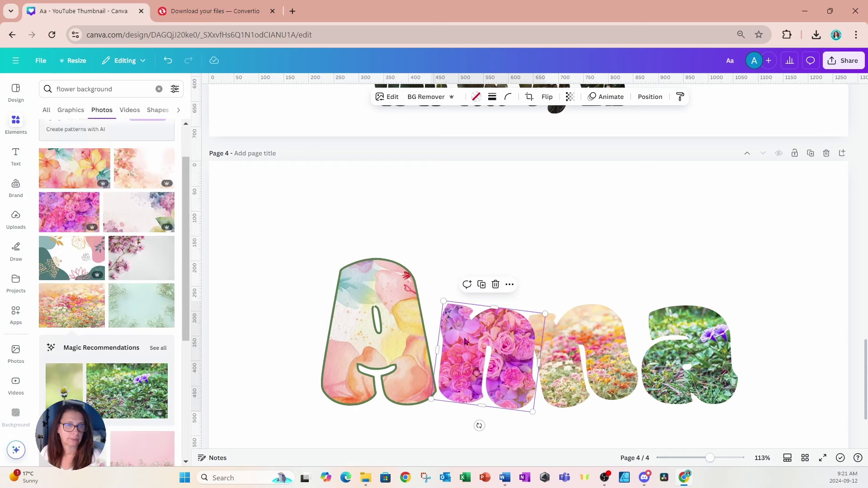
pyautogui.click(491, 96)
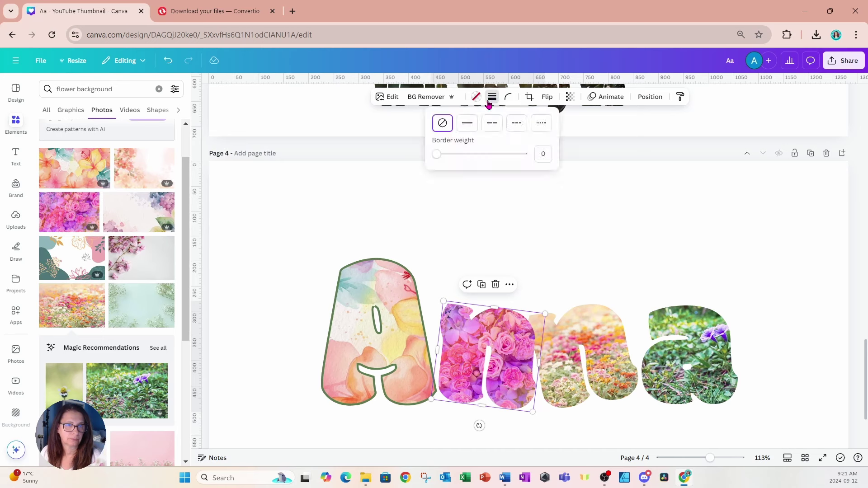
pyautogui.click(467, 124)
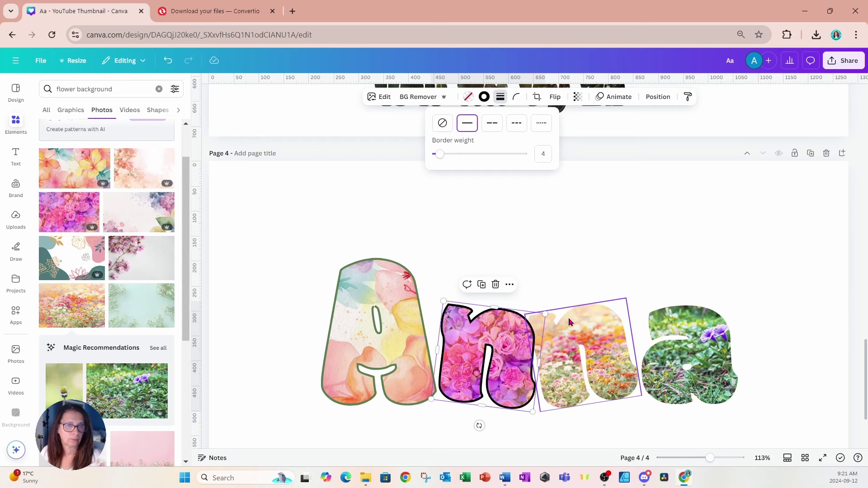
pyautogui.click(483, 97)
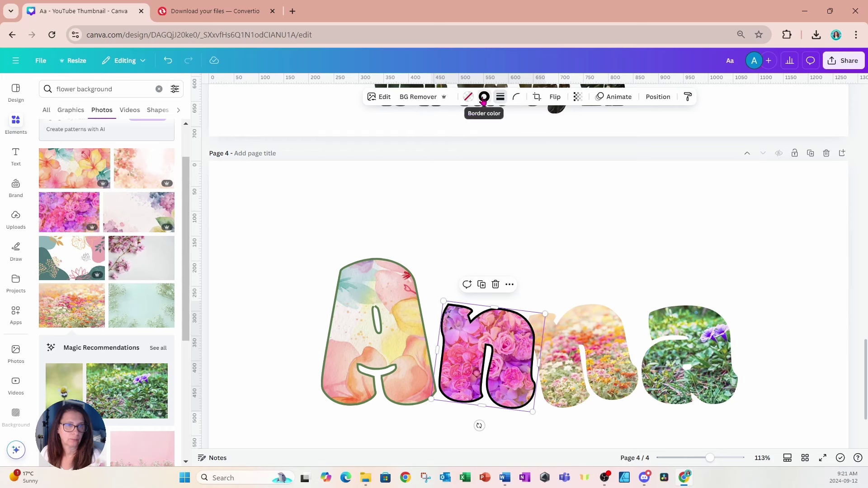
pyautogui.click(72, 315)
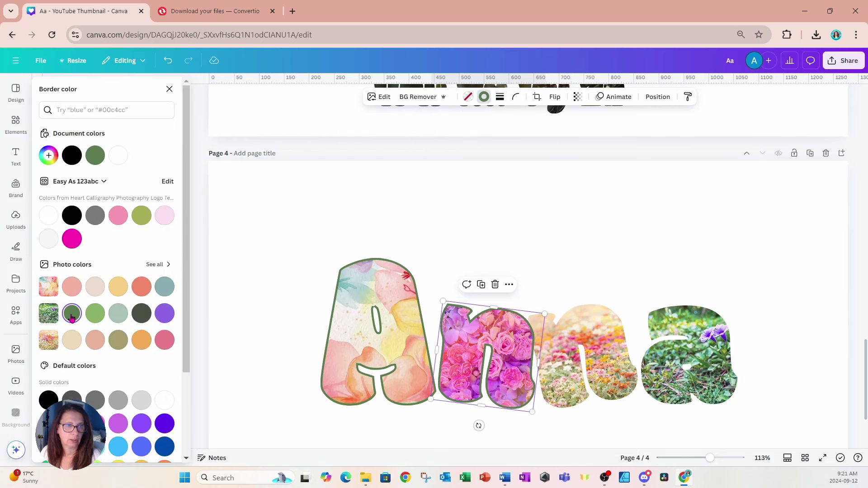
# Try copying the first n's border style onto the second n, and undo it
pyautogui.click(573, 376)
pyautogui.click(493, 97)
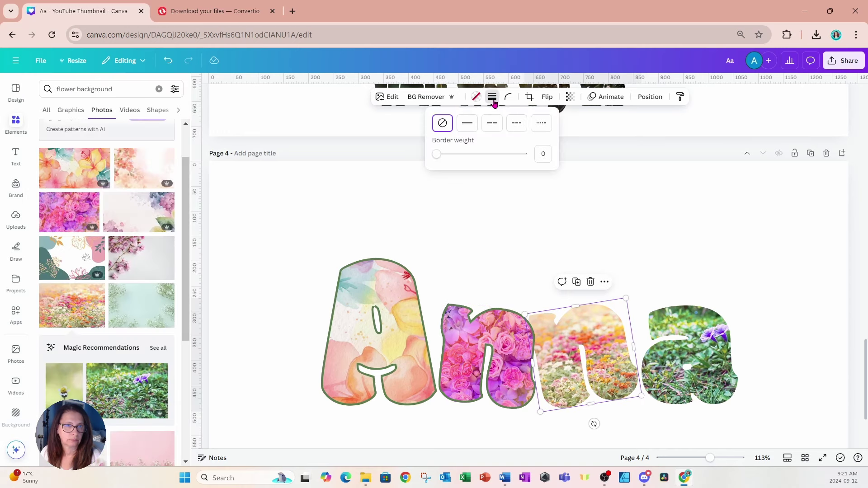
pyautogui.click(492, 318)
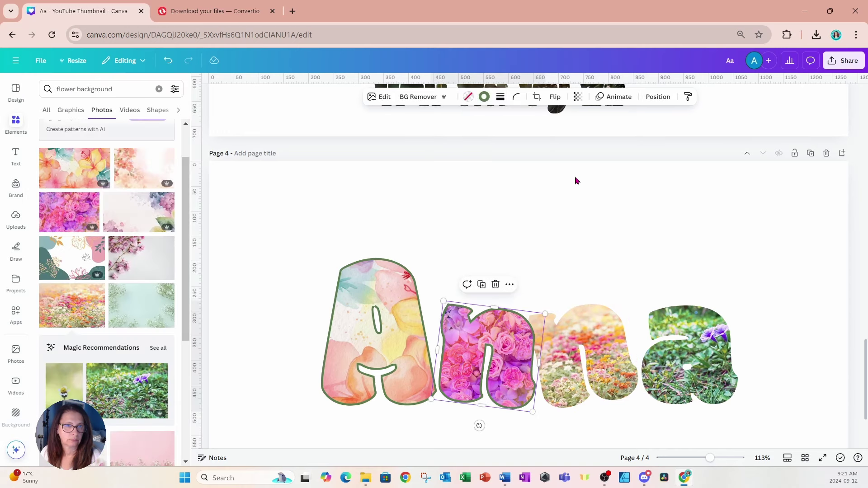
pyautogui.click(687, 103)
pyautogui.click(585, 330)
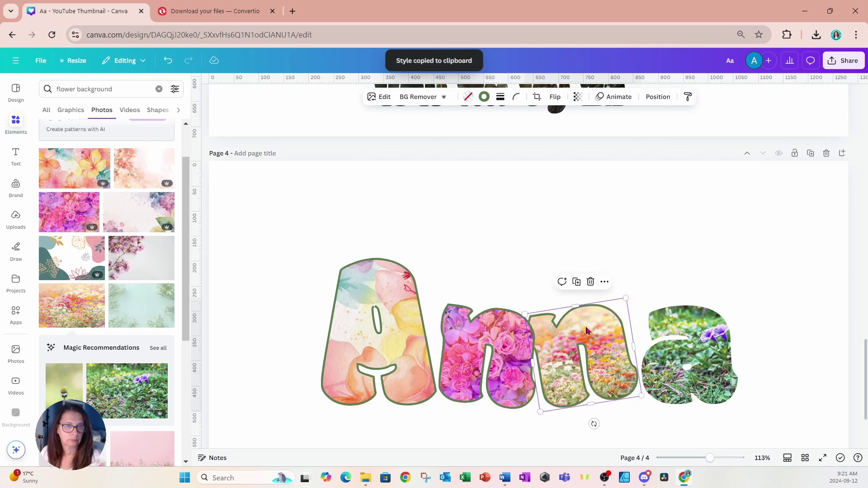
pyautogui.click(168, 61)
# Copy the first n's green border style onto the second n, and from there onto the lowercase a
pyautogui.click(478, 335)
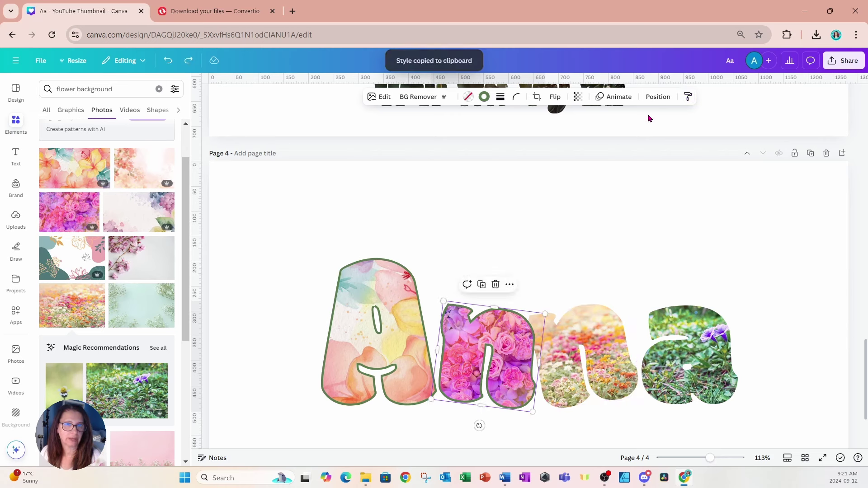
pyautogui.click(687, 97)
pyautogui.click(607, 343)
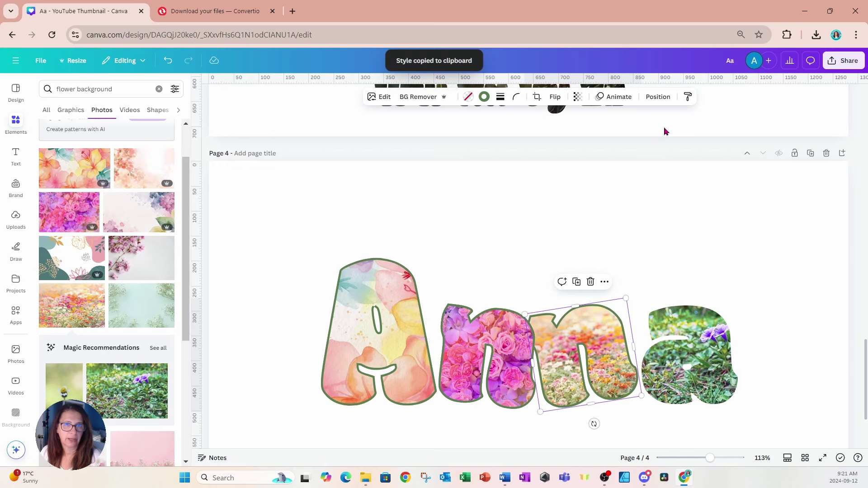
pyautogui.click(687, 96)
pyautogui.click(669, 325)
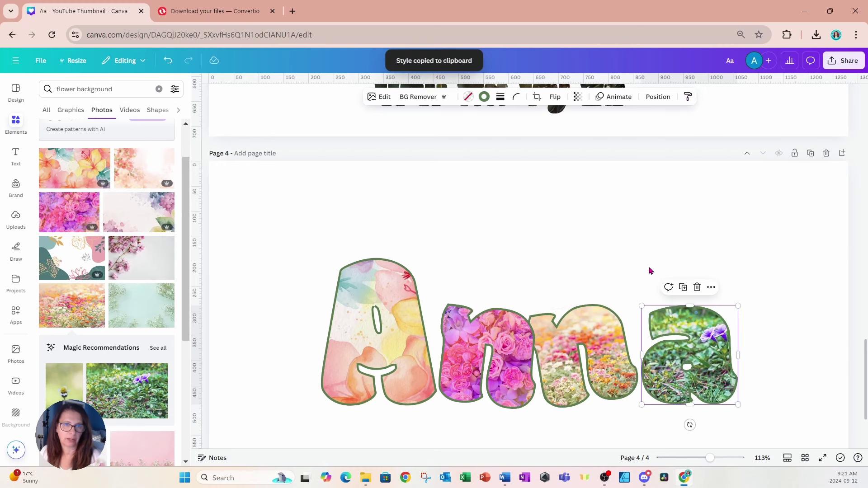